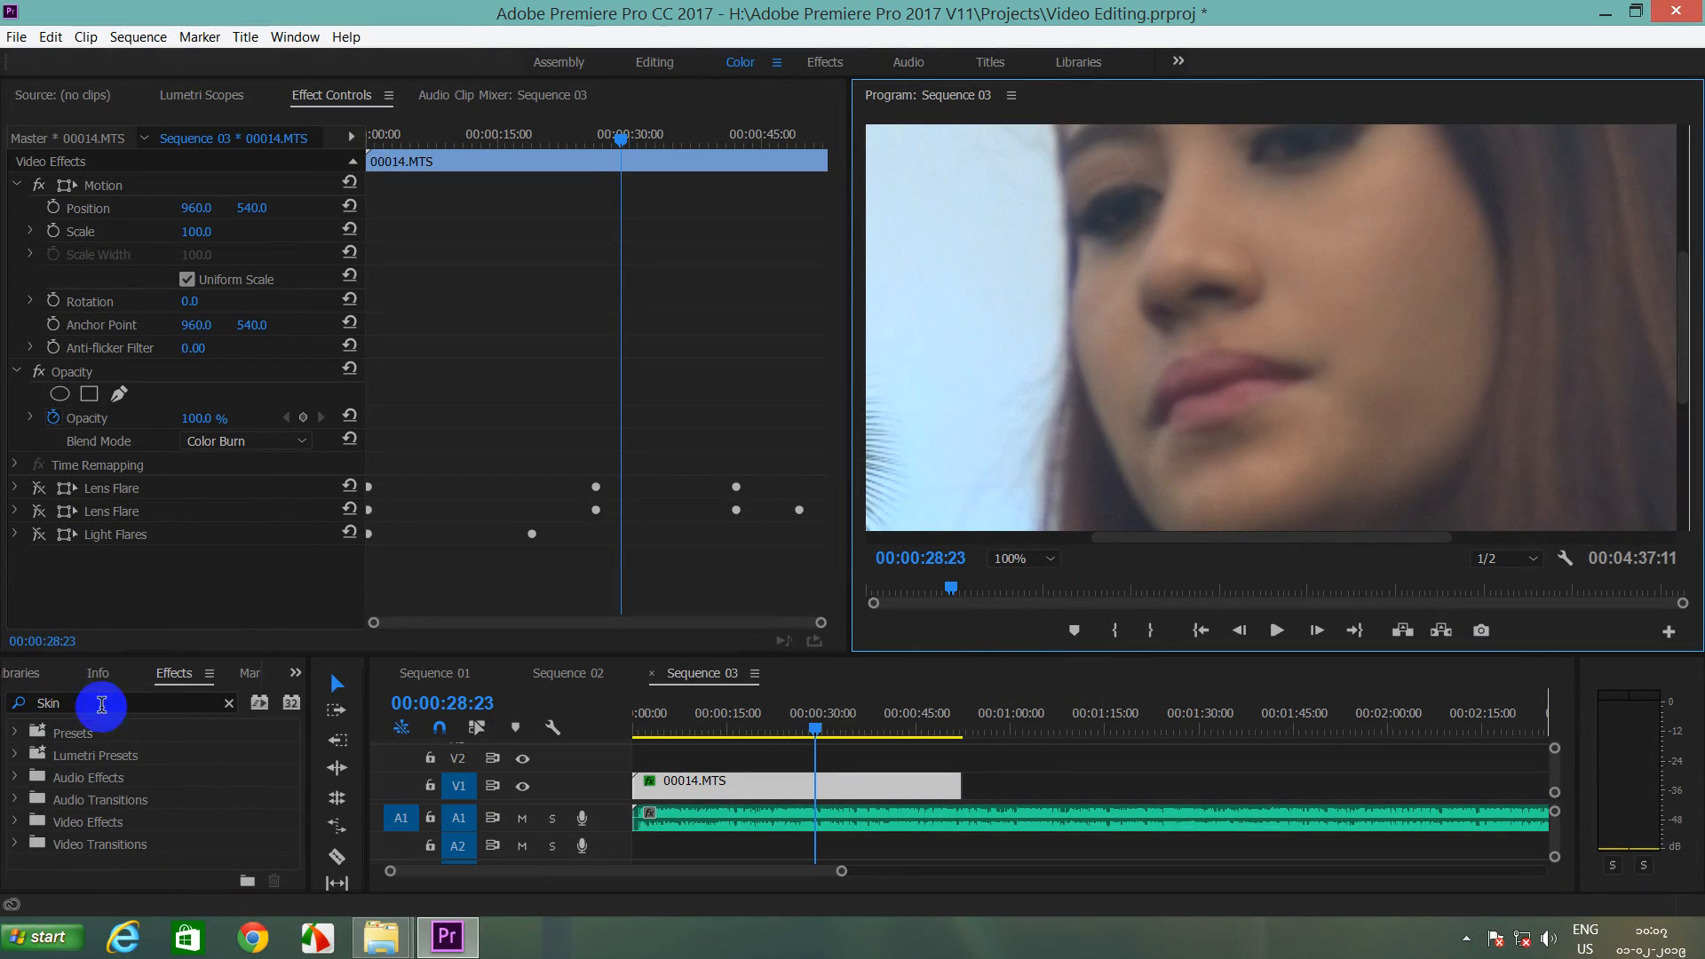
Step: Delete the old 'Skin' text from the Effects search box so every effect is listed again
left_click(33, 704)
key("BackSpace")
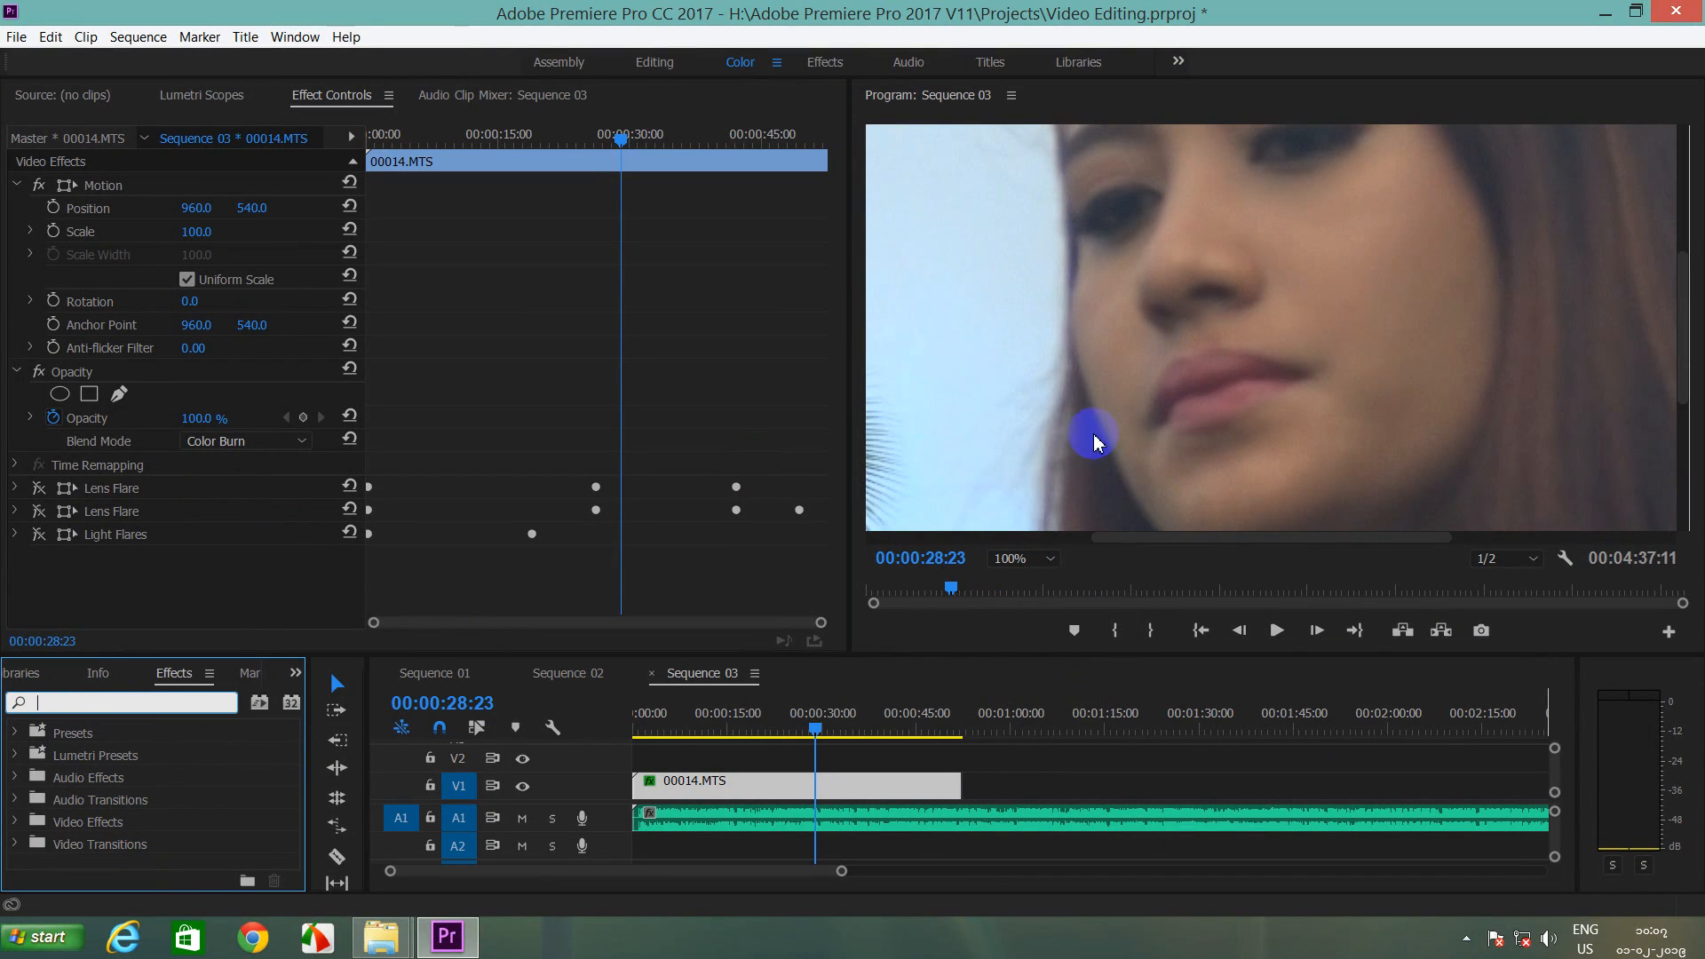
left_click(1685, 284)
left_click_drag(1686, 283, 1685, 269)
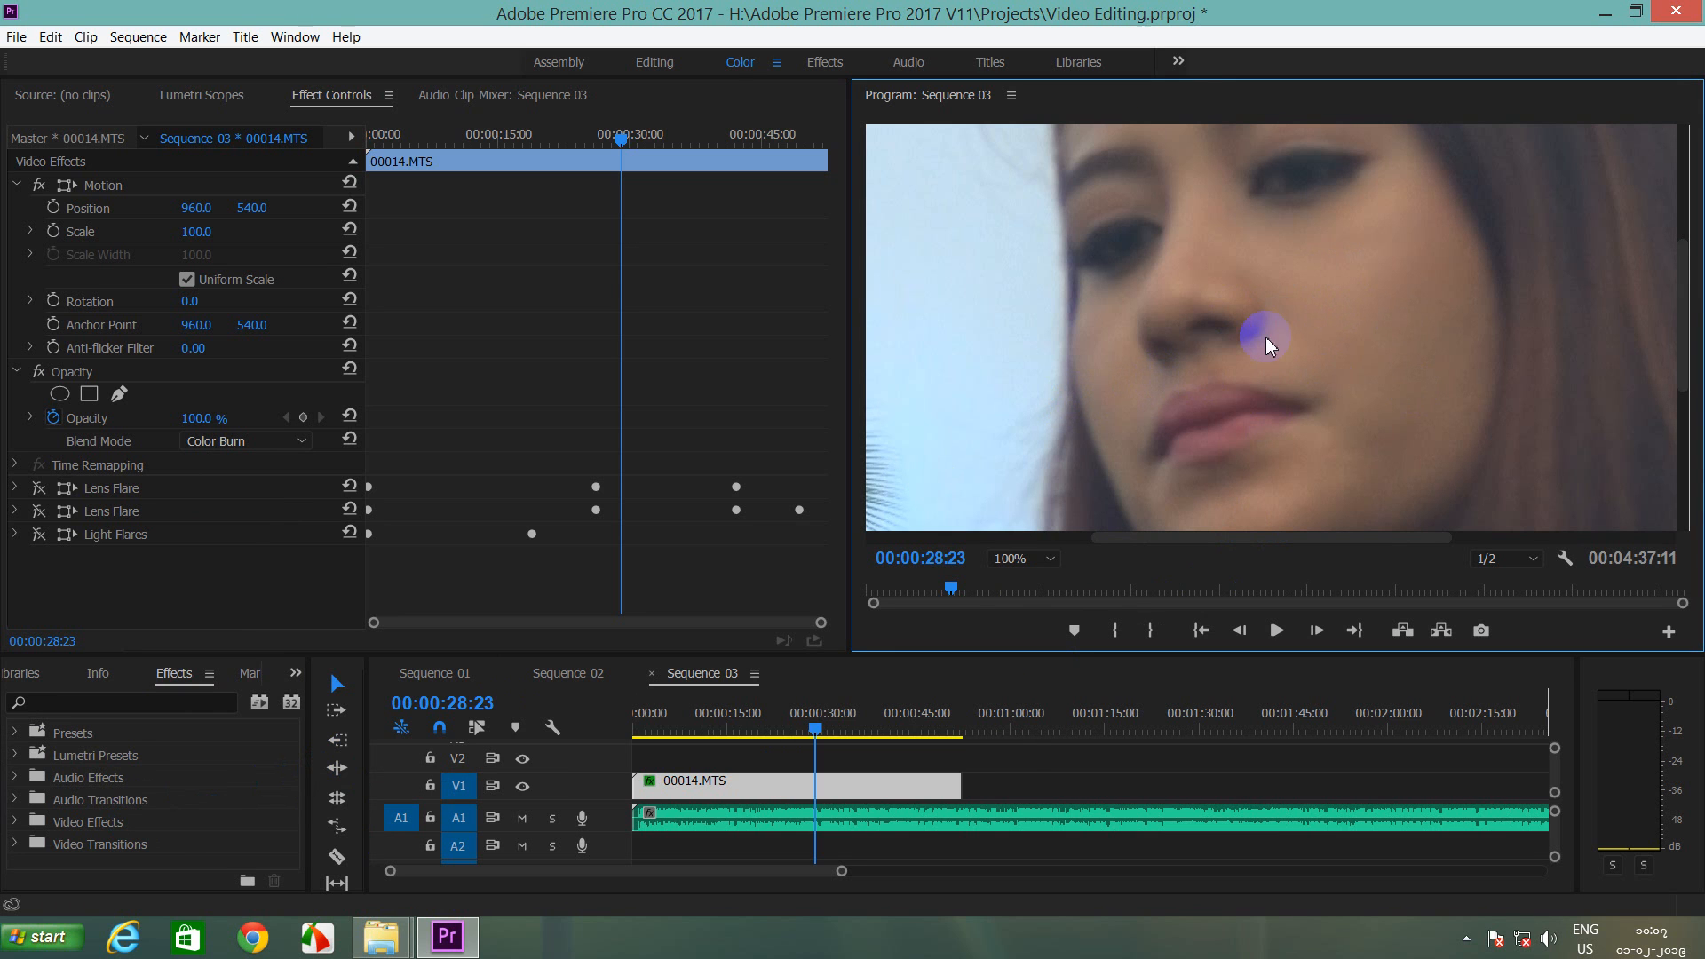
left_click(780, 782)
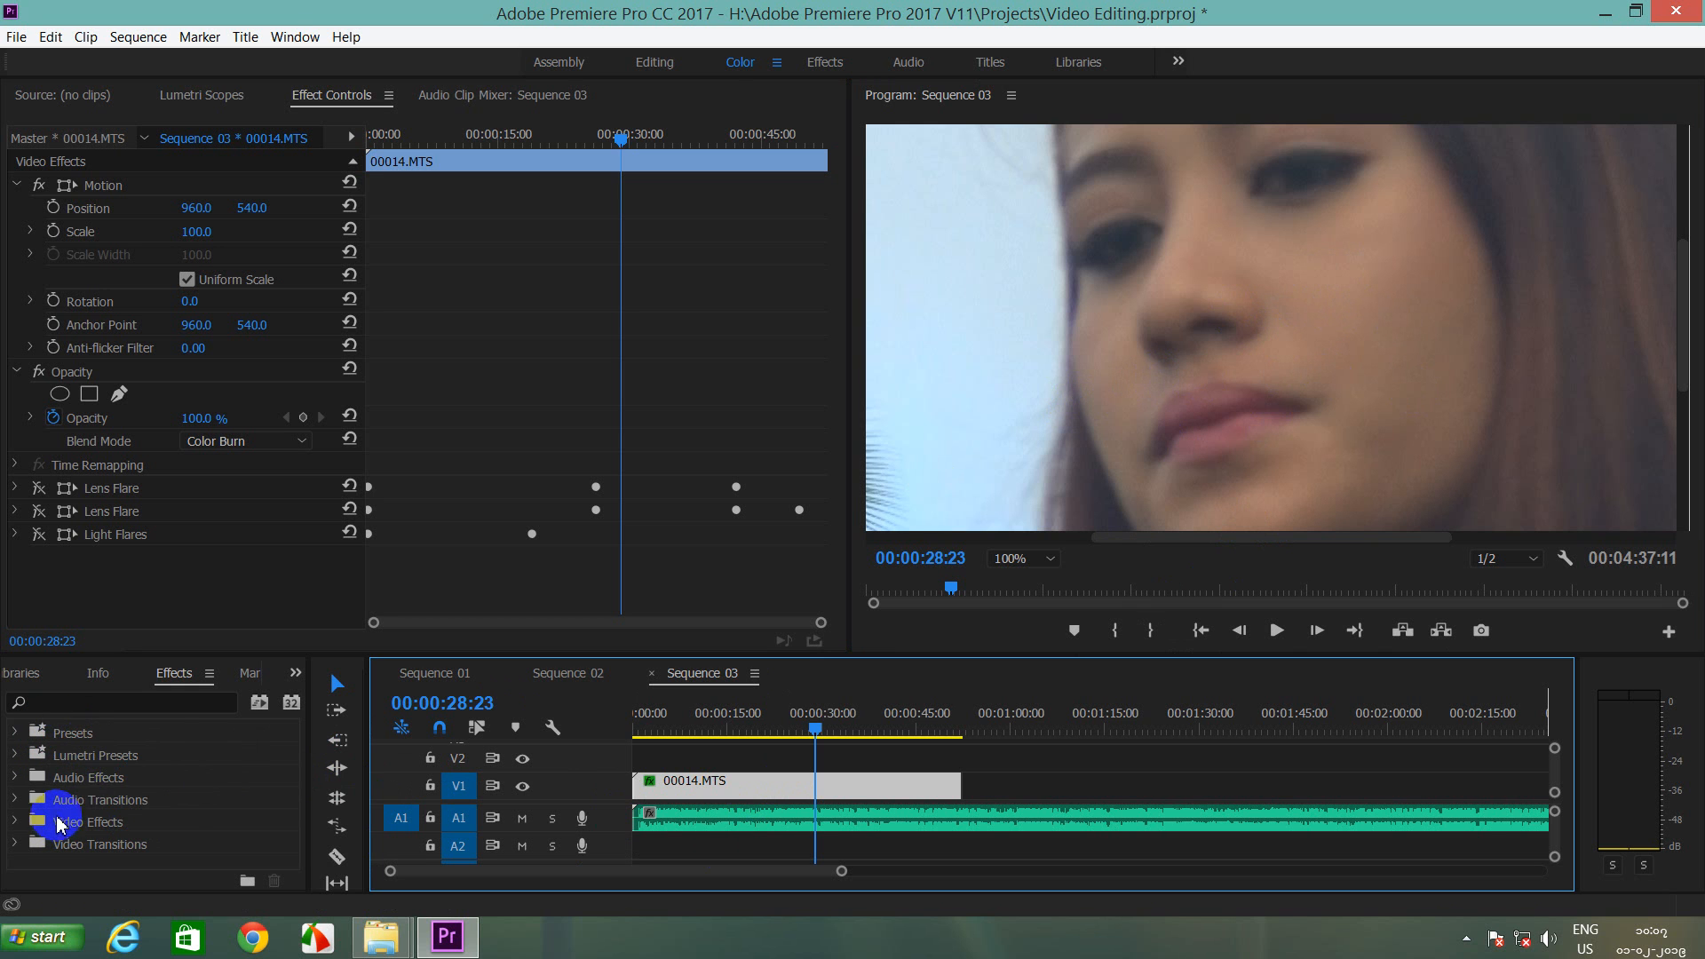
Step: Search the effects for 'Skin Retouch', fixing the typo, to reveal Pro Skin Retouch under HitFilm - Color Correction
left_click(53, 702)
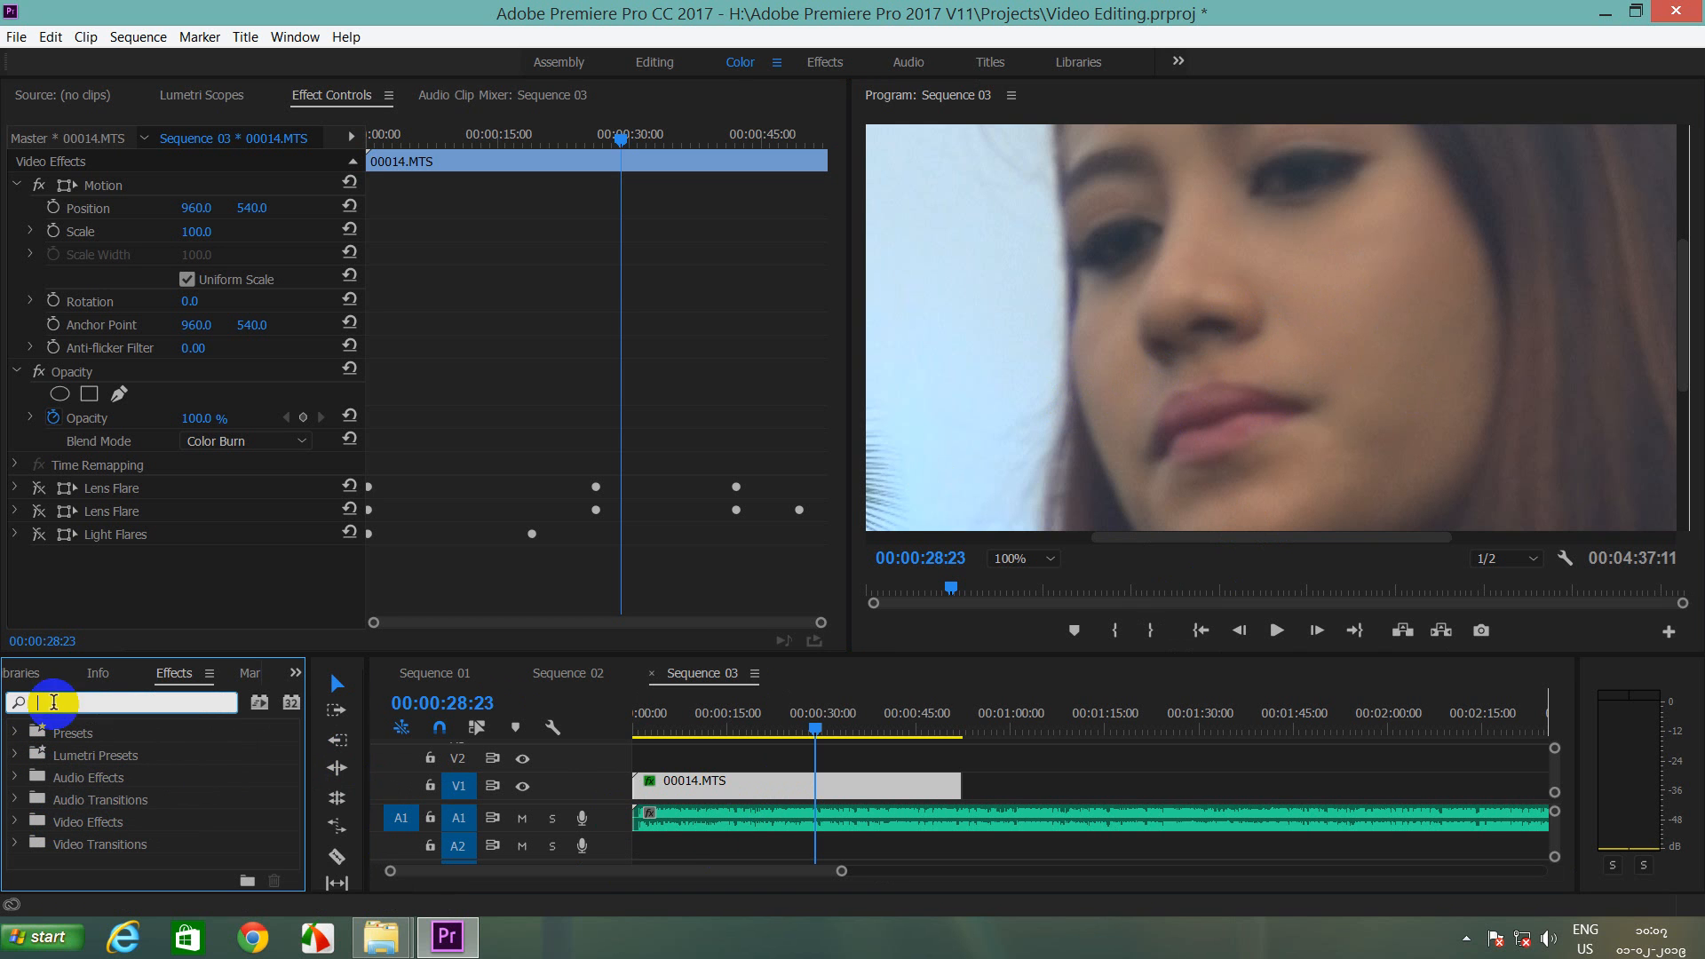
type("Skin")
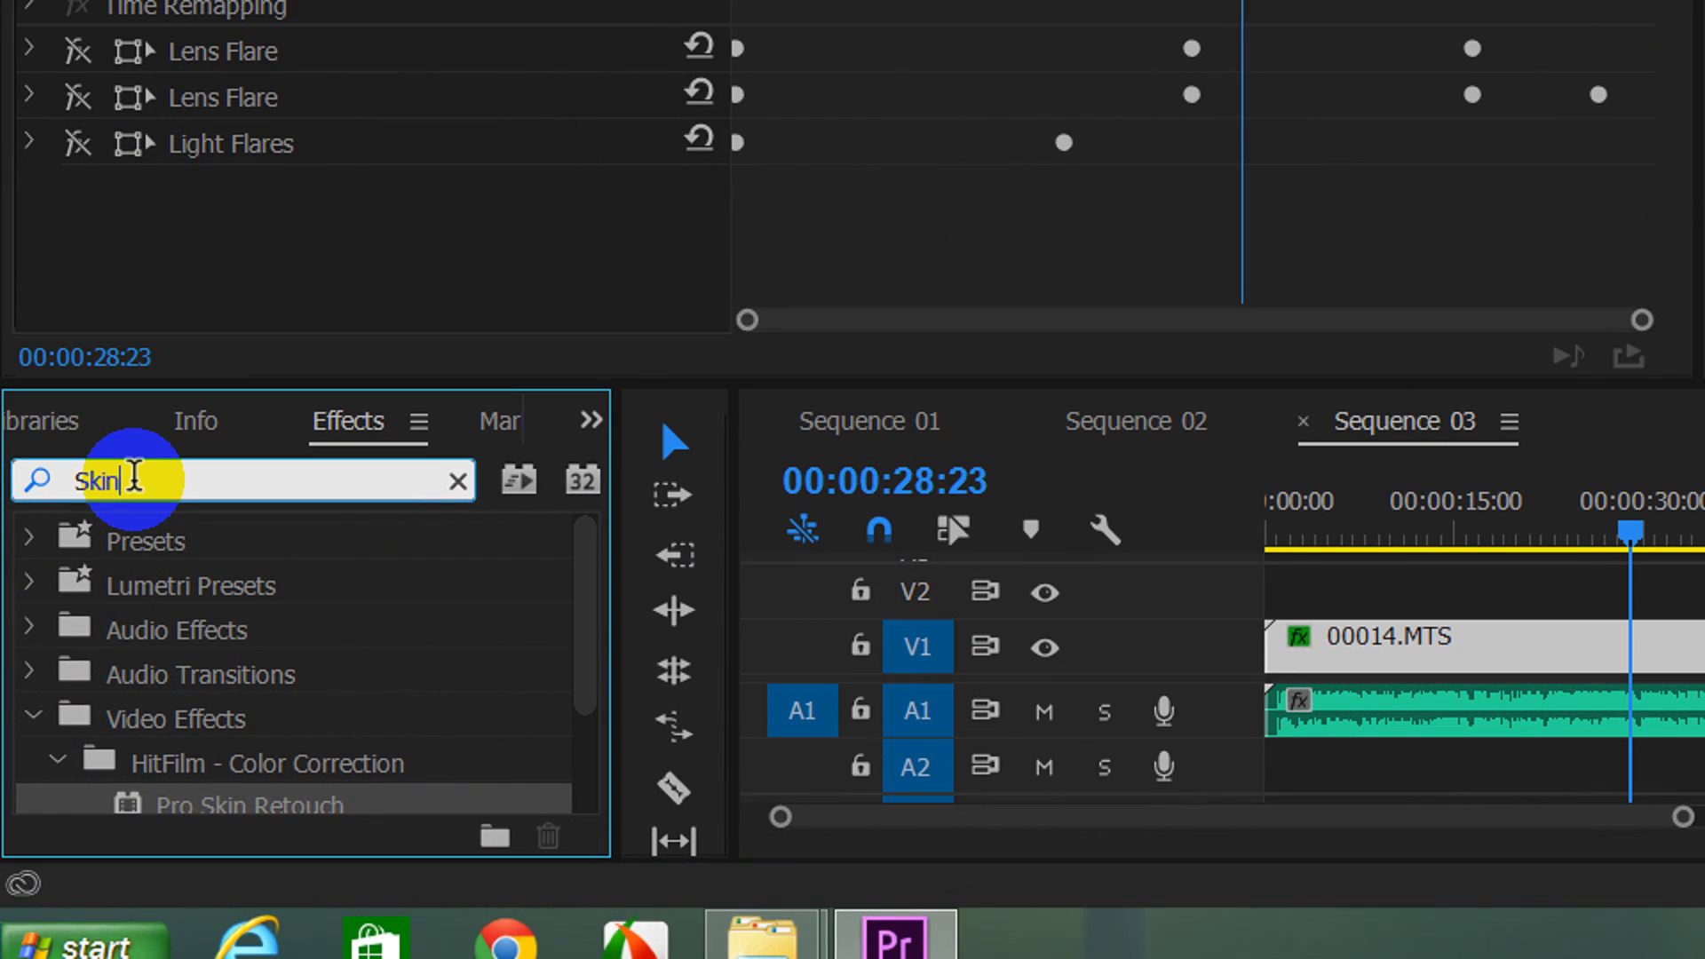
type(" Retjouch")
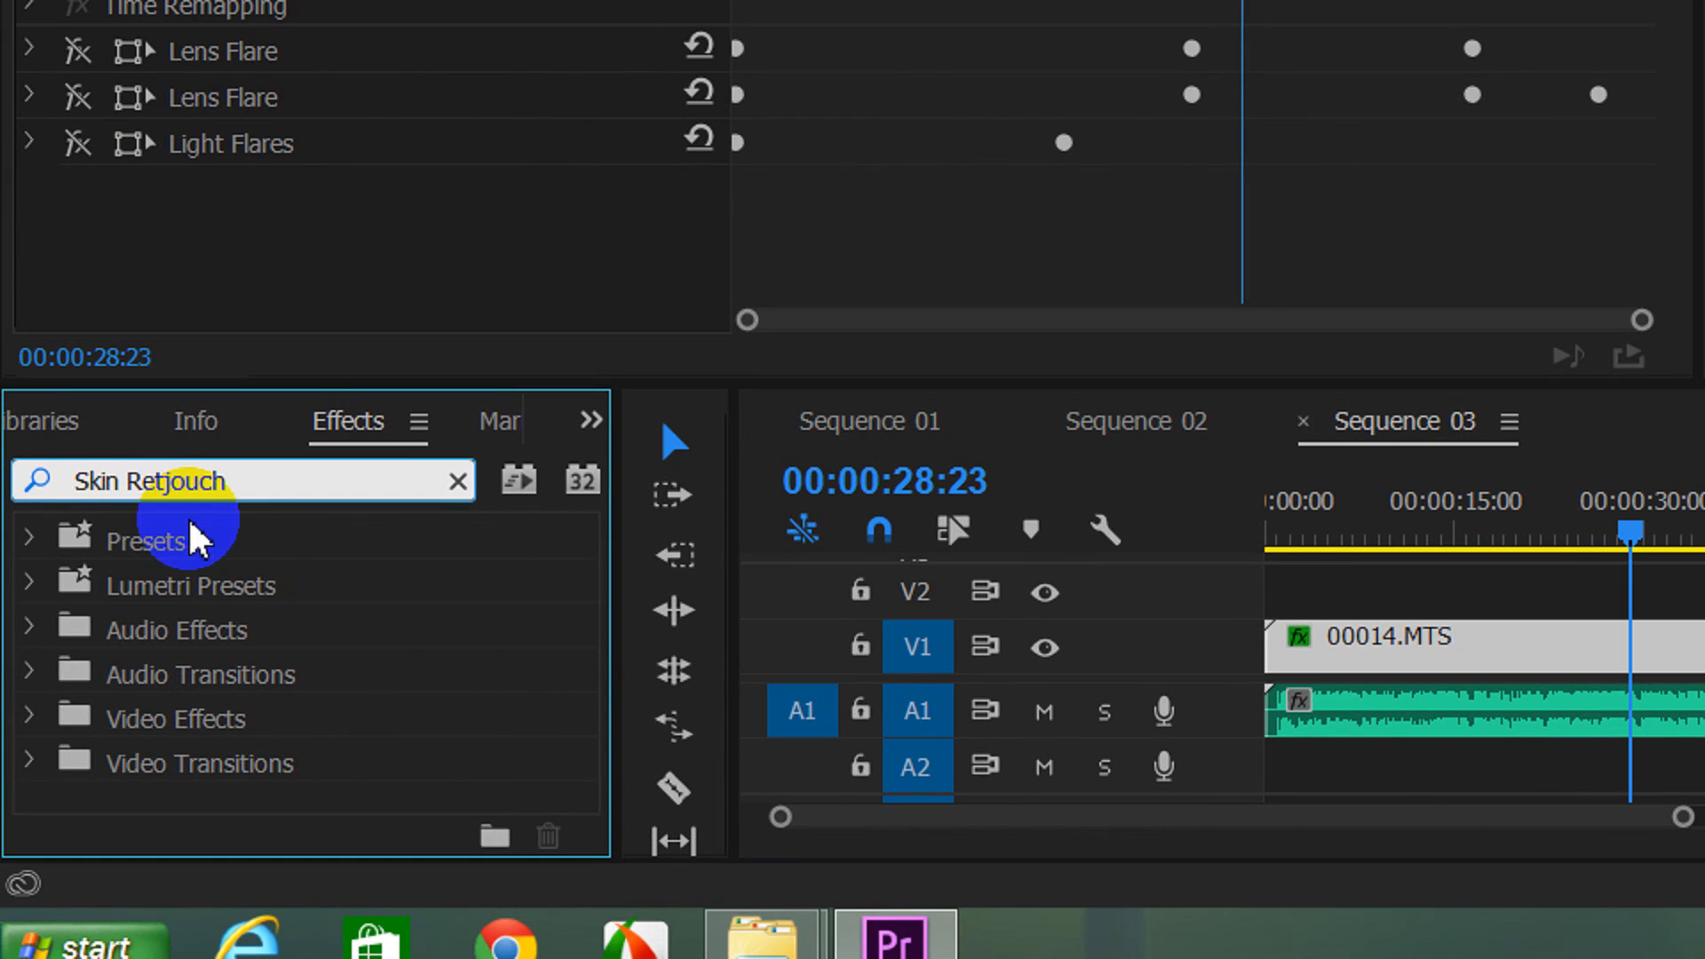
left_click(170, 484)
key("BackSpace")
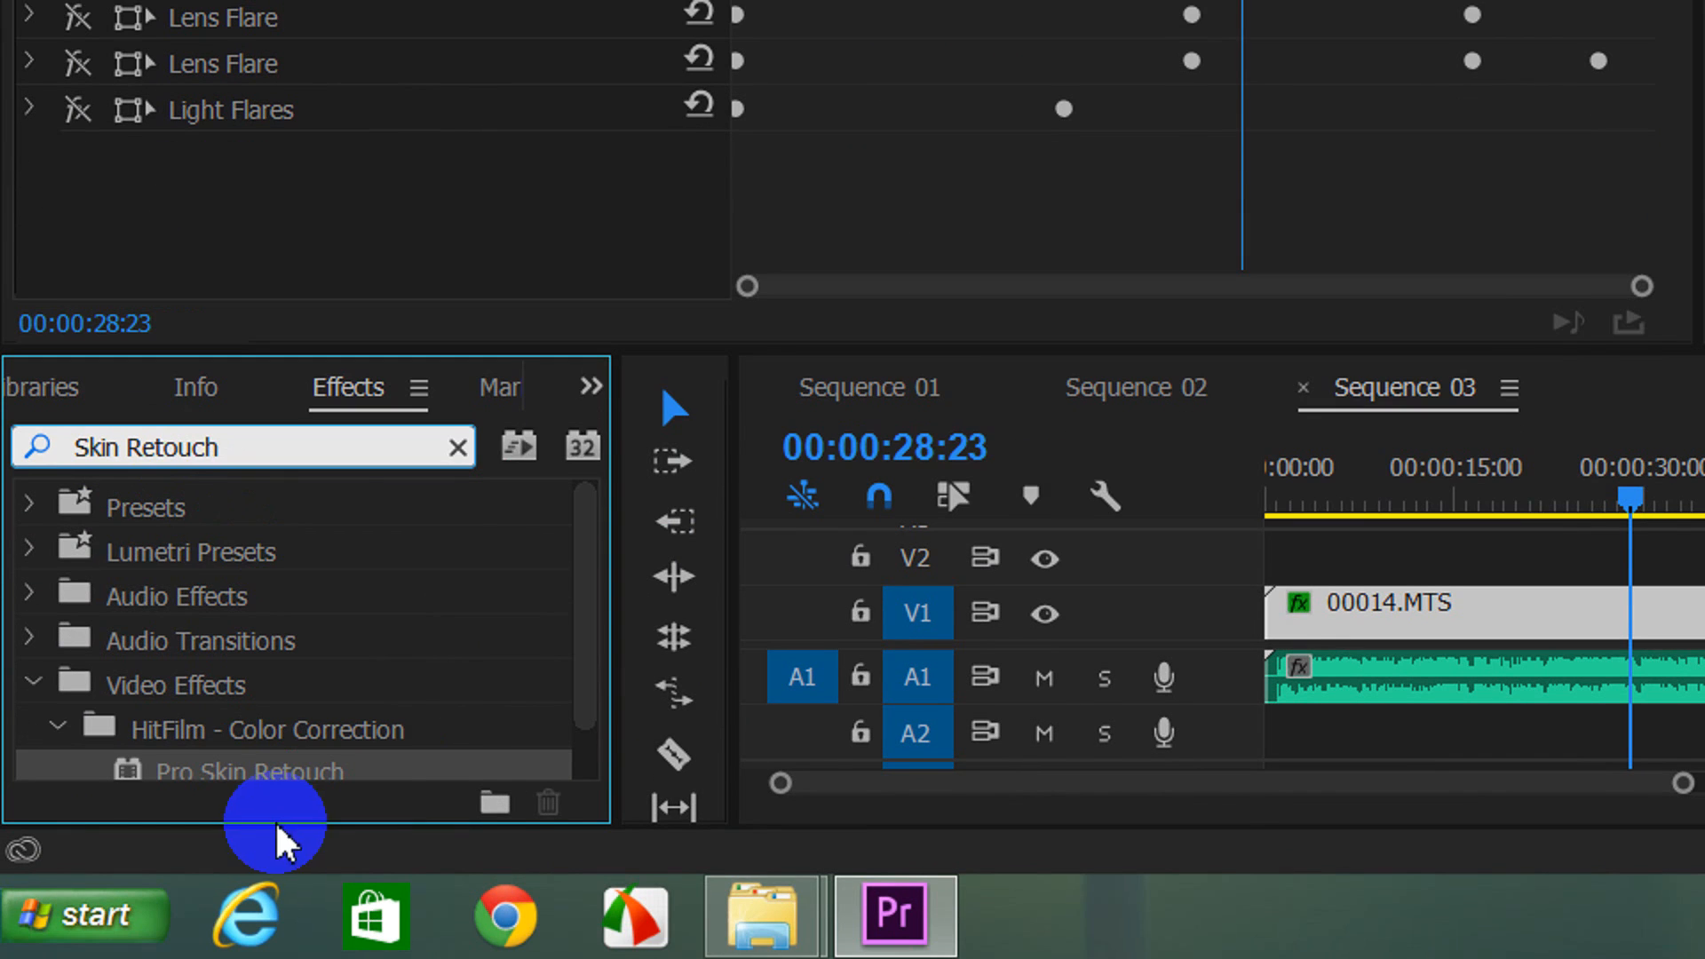
left_click_drag(587, 618, 587, 669)
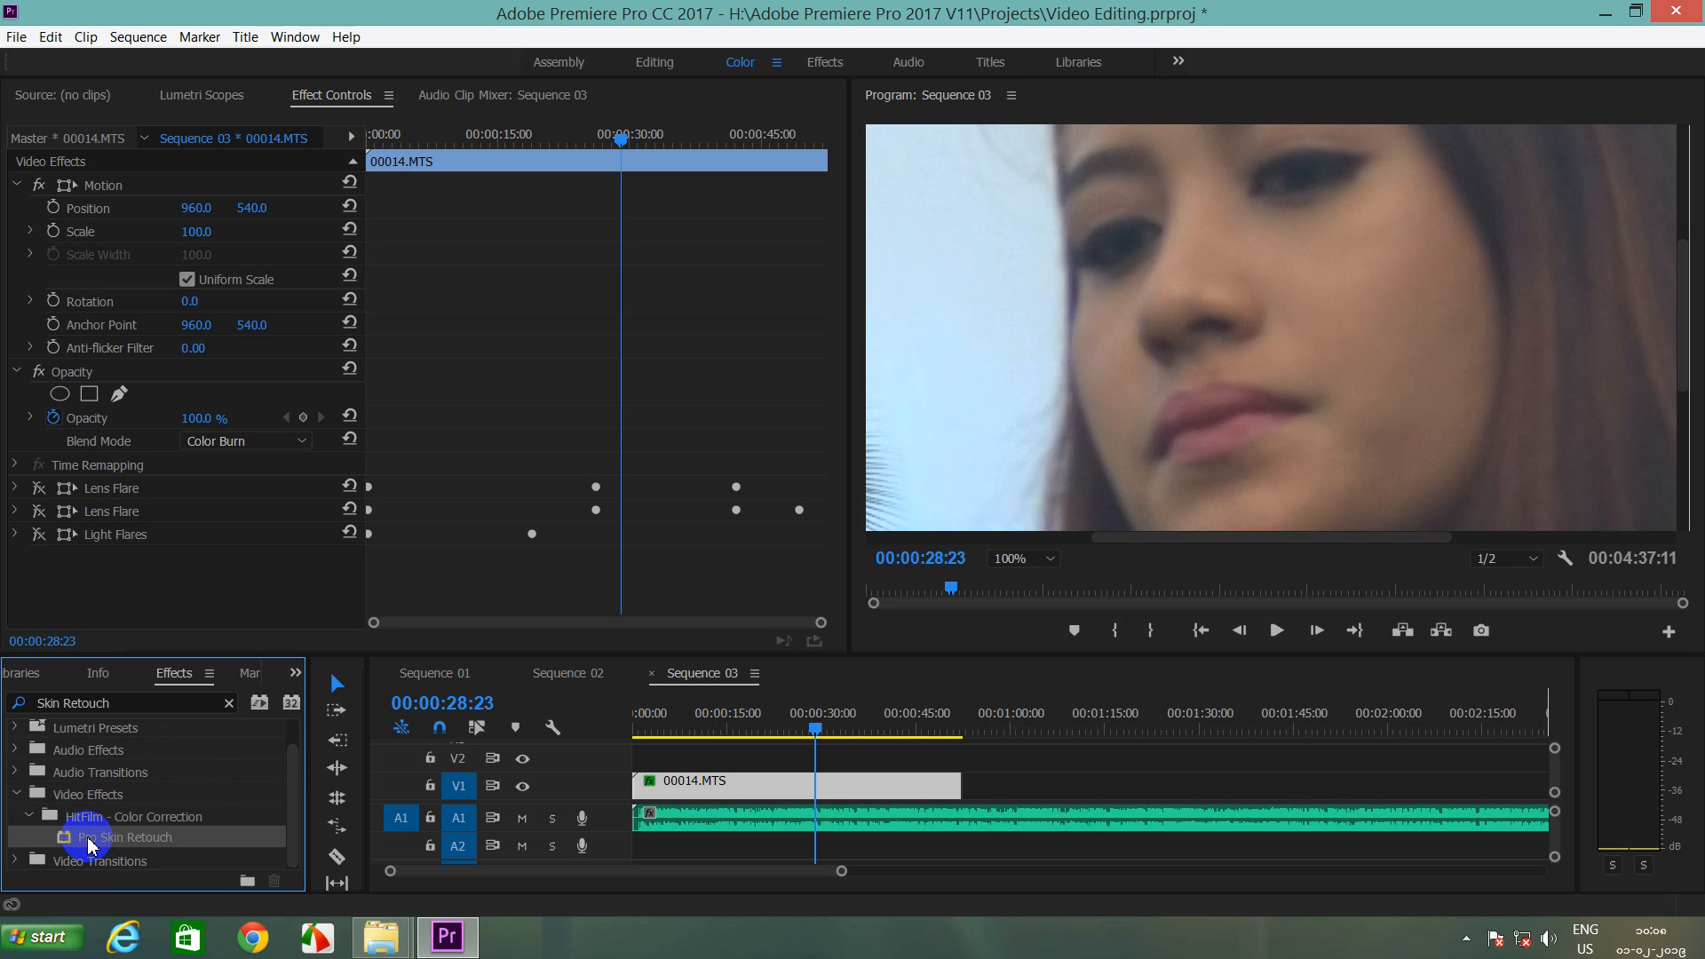
Step: Apply Pro Skin Retouch to the 00014.MTS clip and zoom the Program monitor to 150%
mouse_move(88, 844)
left_mouse_down()
mouse_move(378, 850)
mouse_move(668, 793)
left_mouse_up()
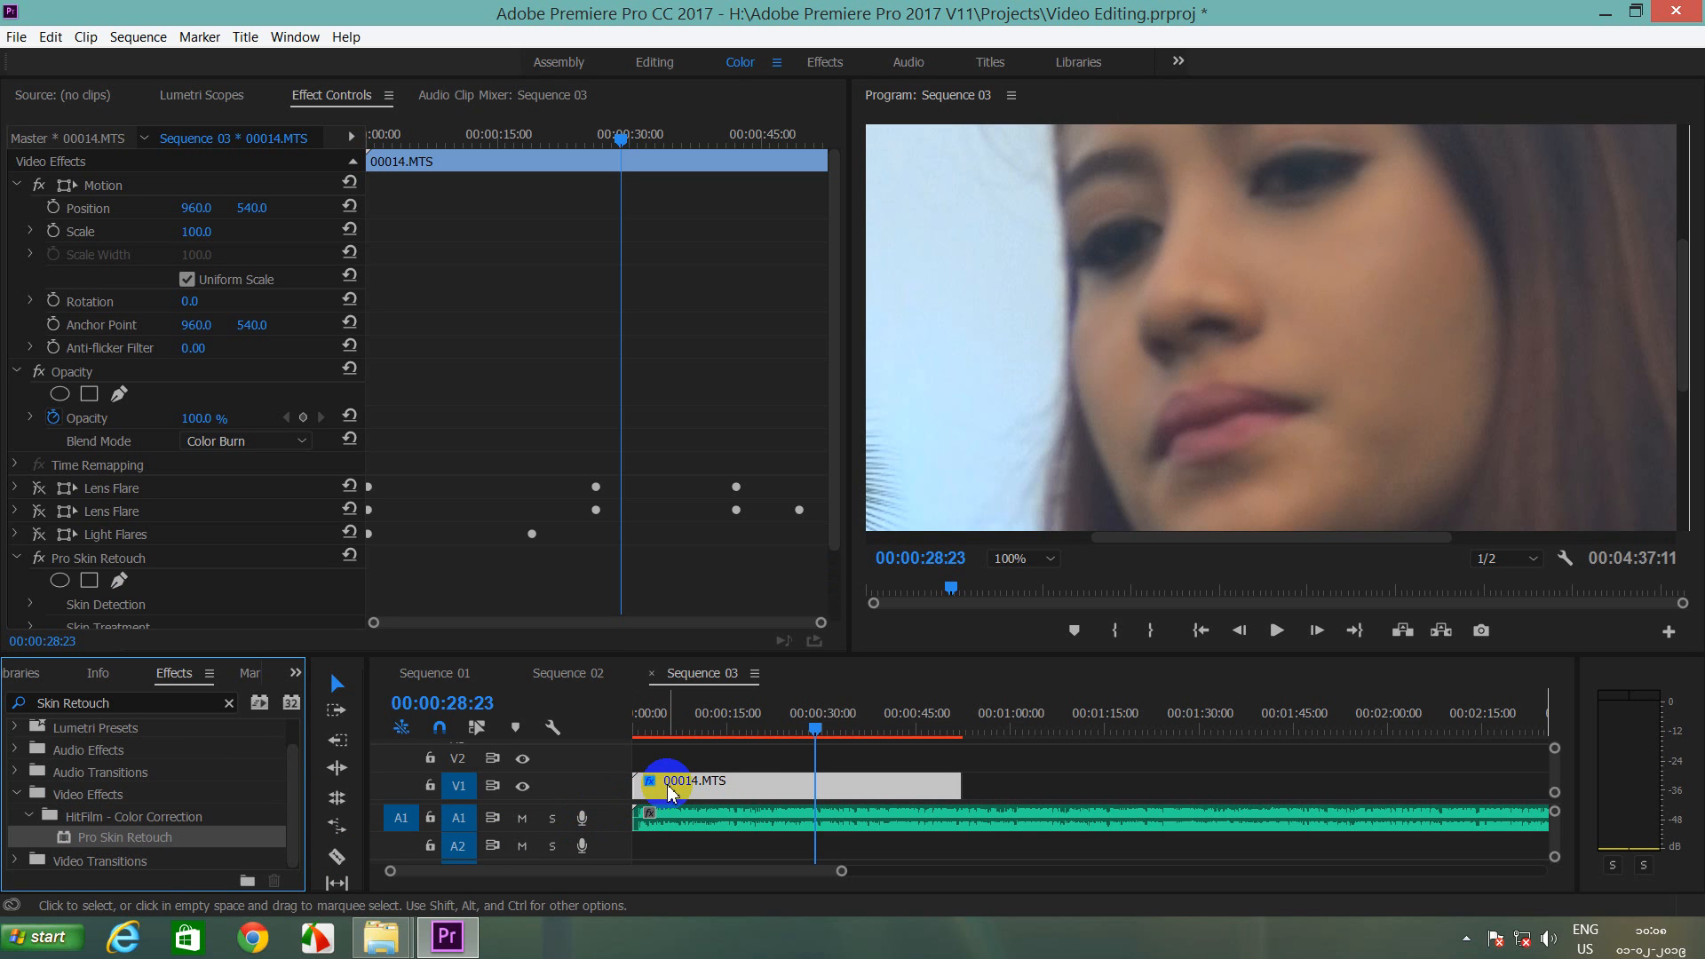
left_click(1057, 573)
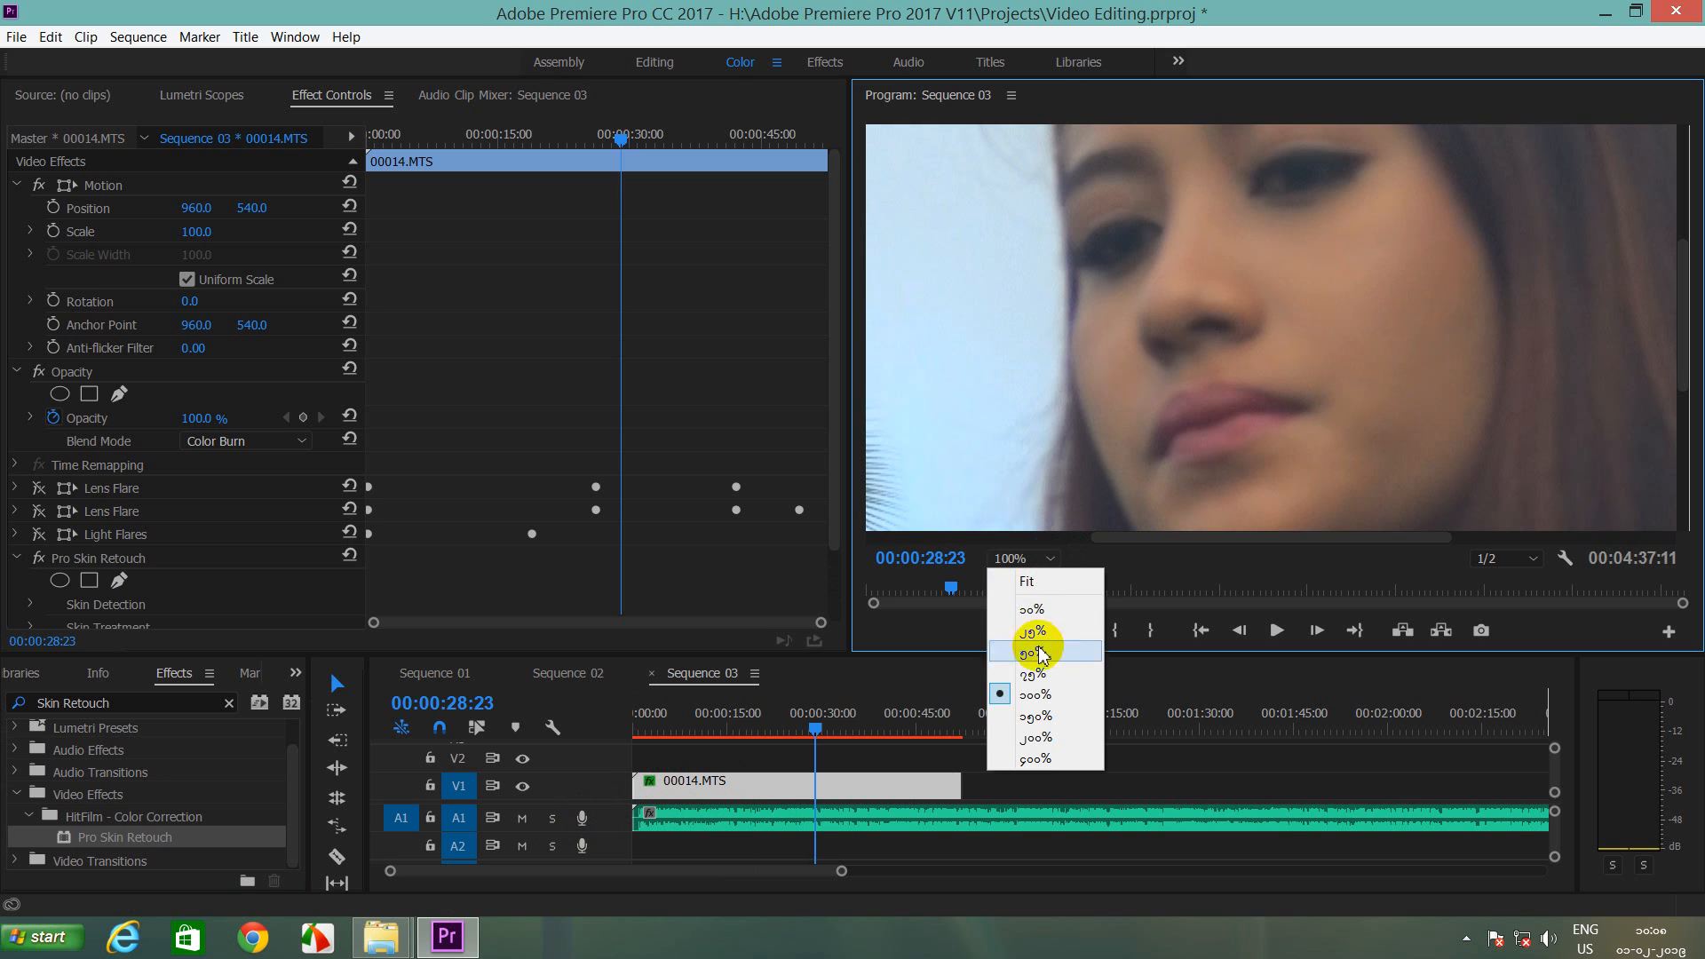
left_click(1033, 716)
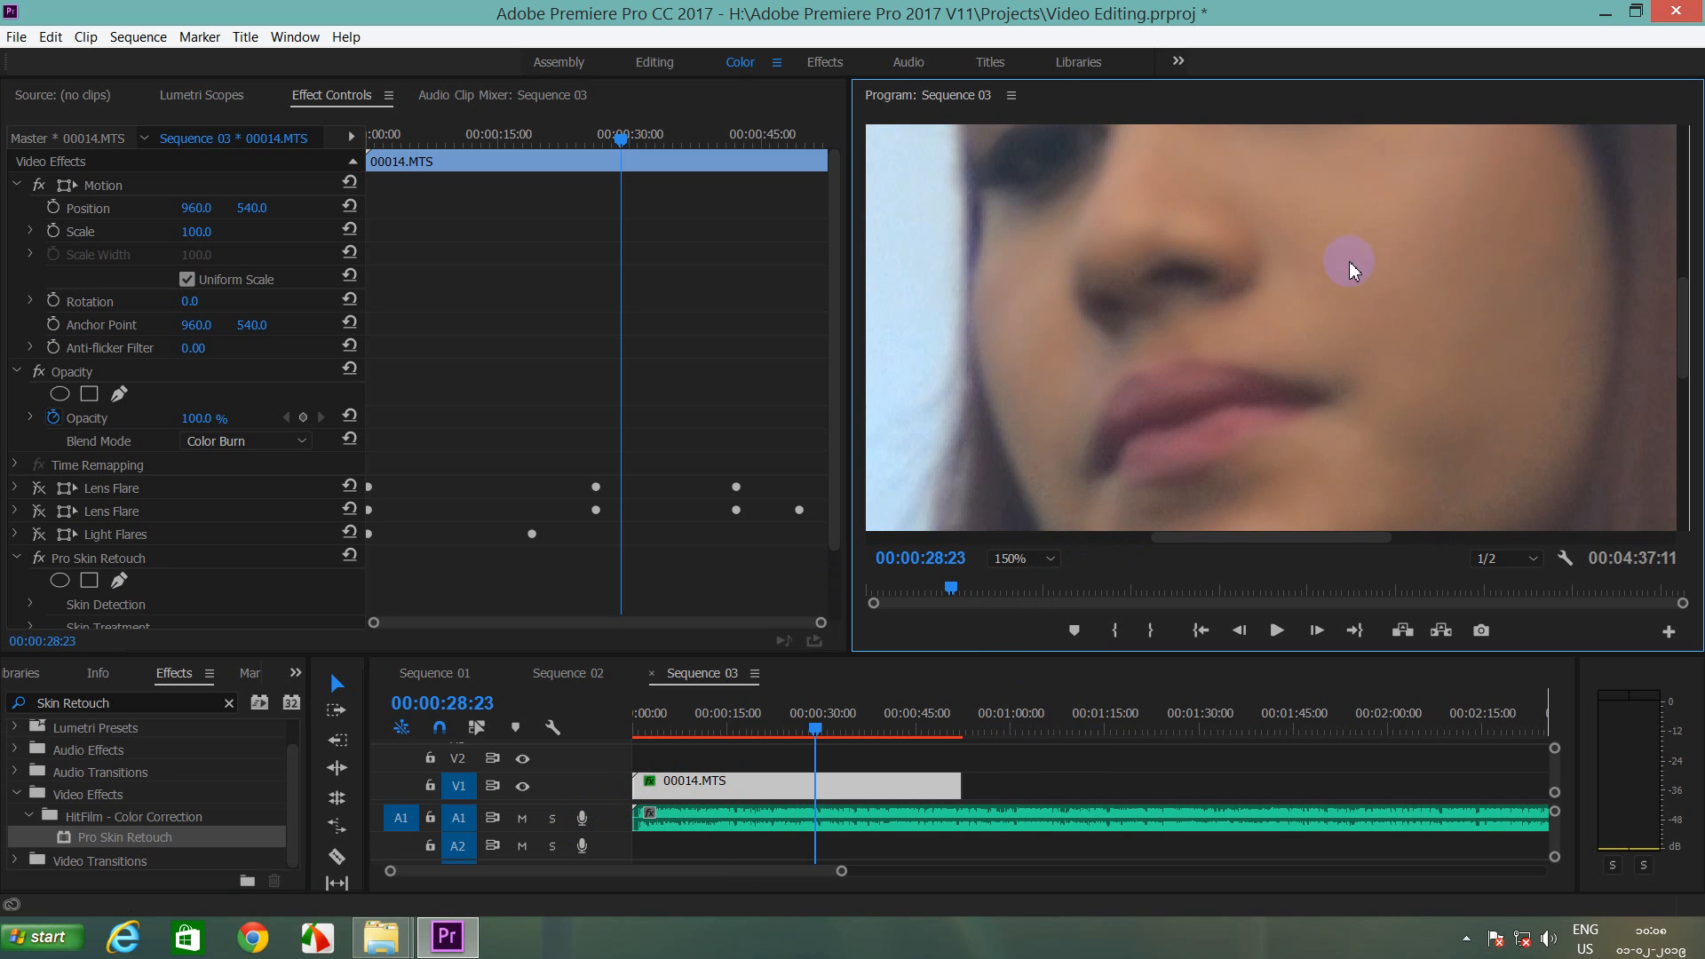
left_click(49, 579)
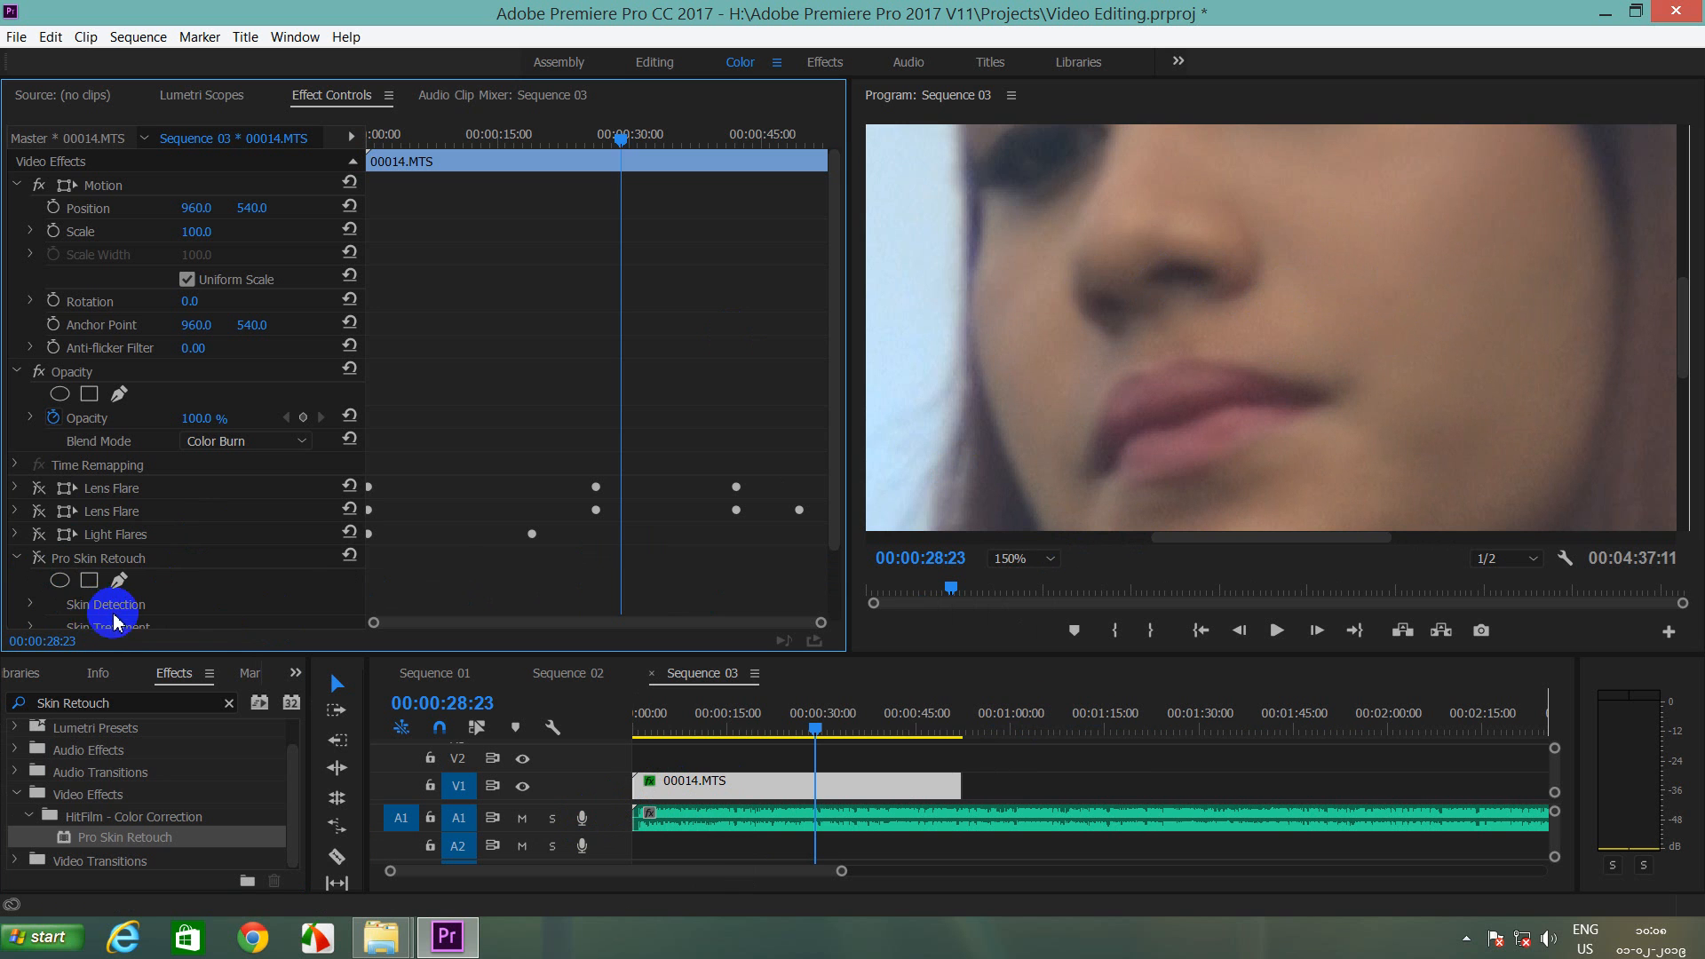
Step: Re-enable Pro Skin Retouch, expand Skin Detection, Skin Treatment and Glow, and set Glow Brightness to 1.40
left_click(39, 561)
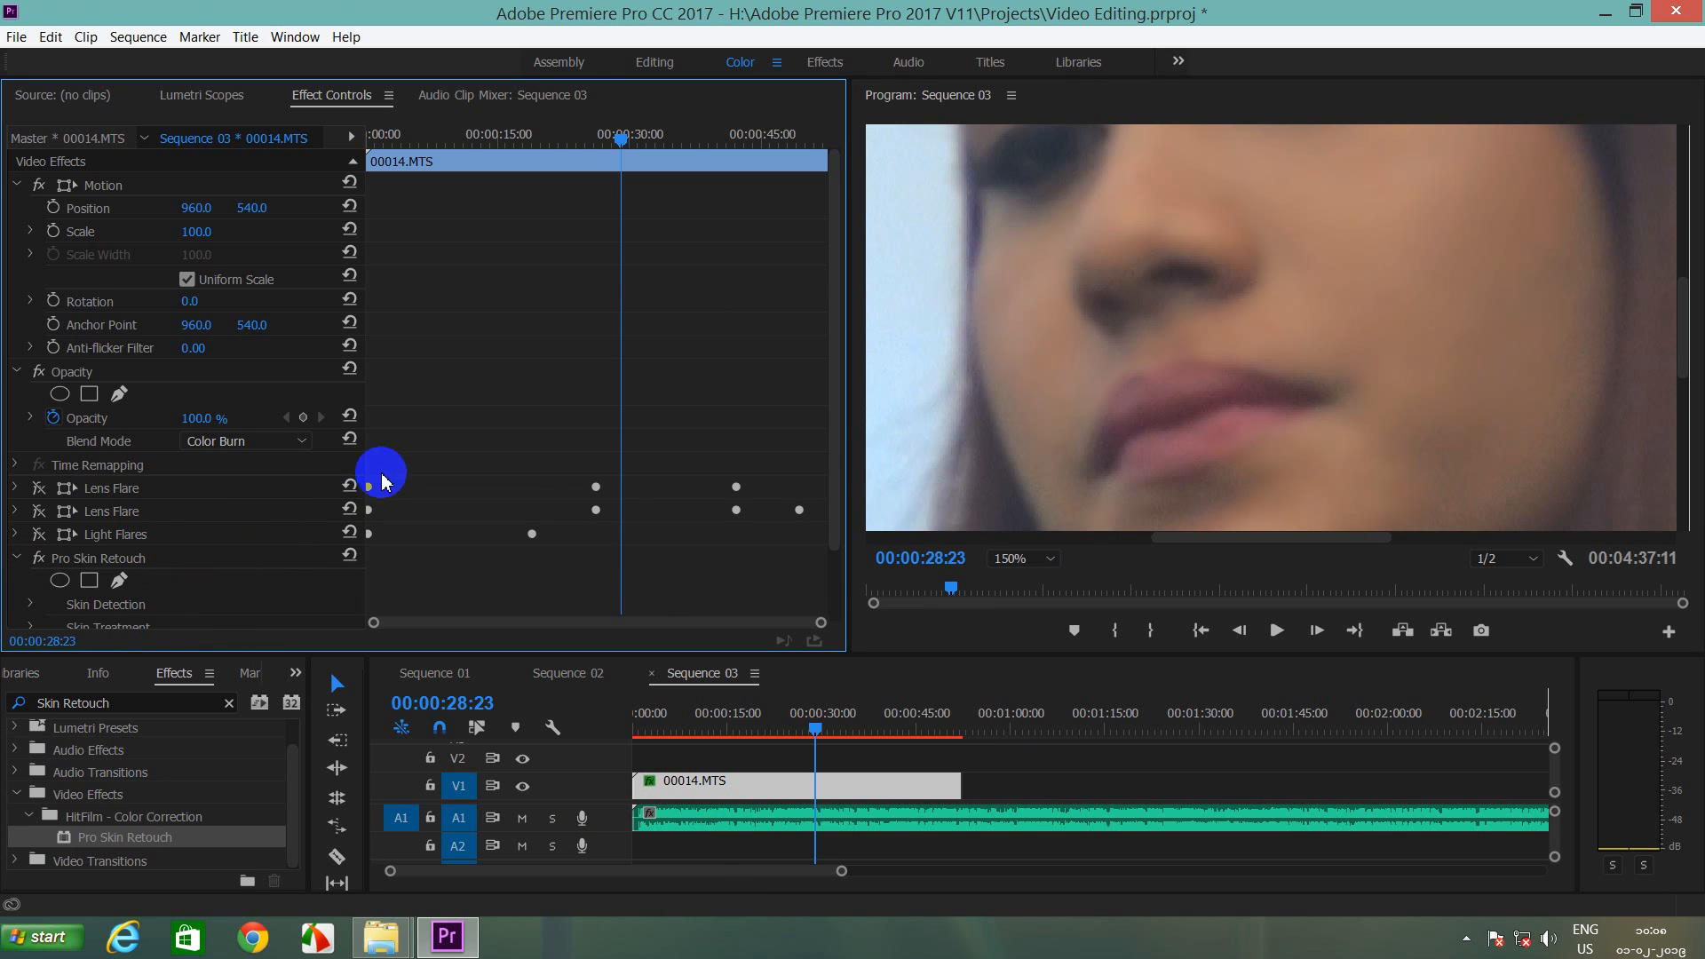
left_click_drag(825, 422, 843, 538)
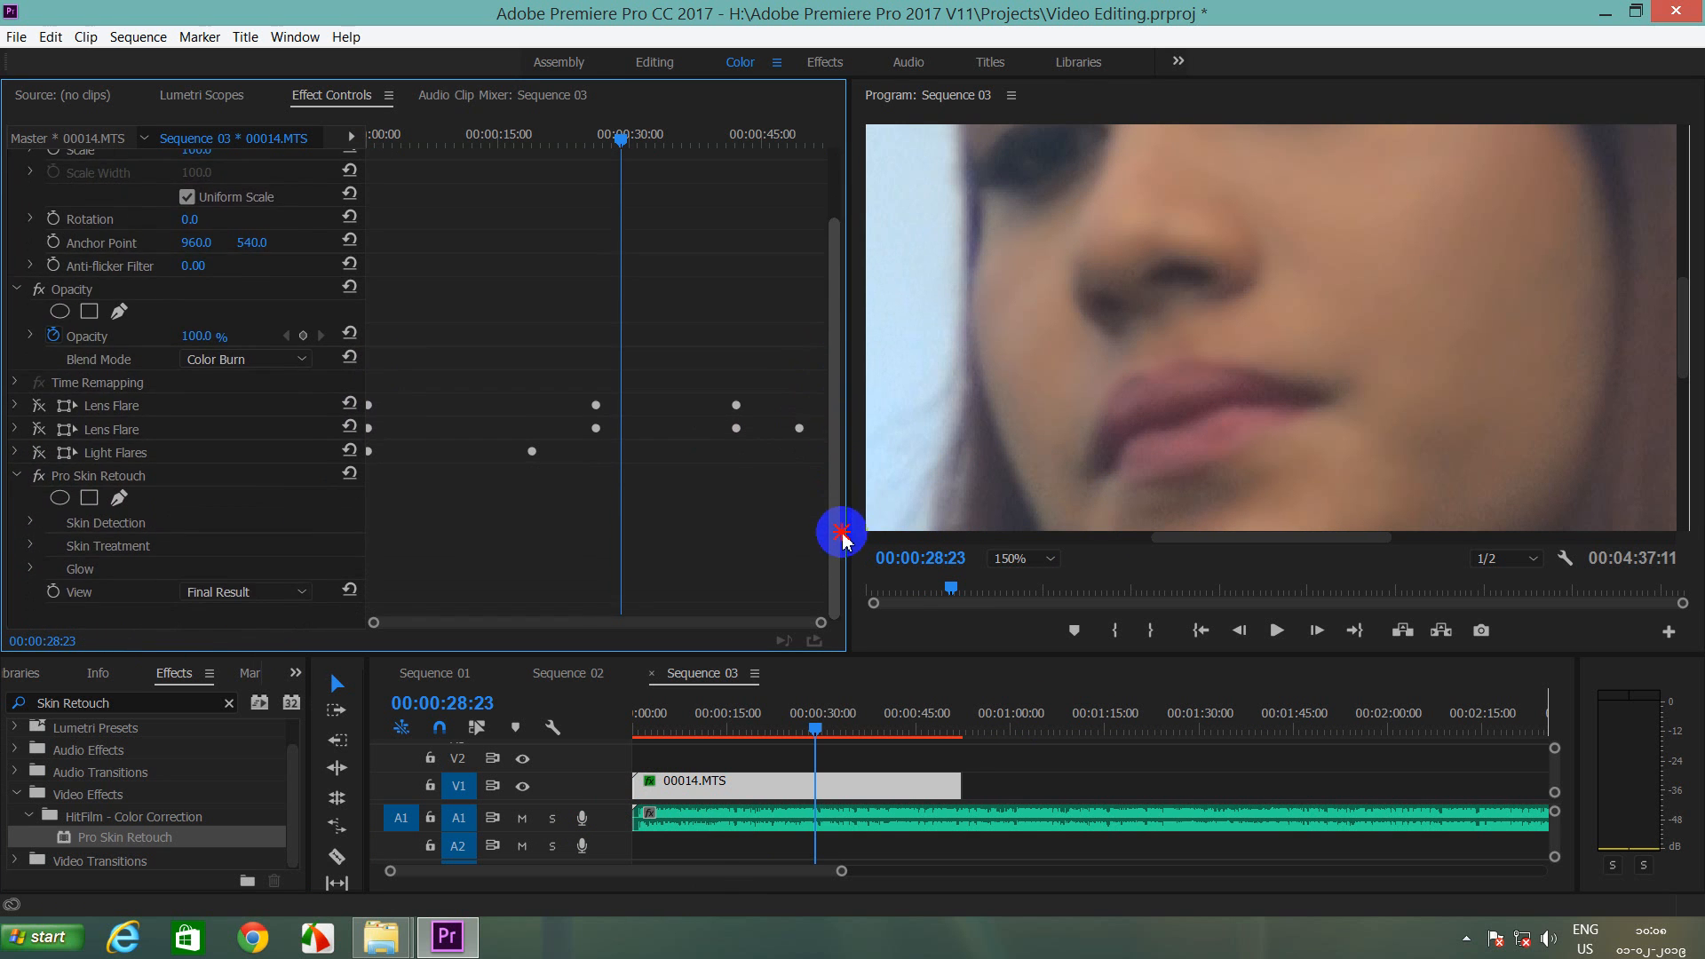
left_click(31, 522)
scroll(78, 533, "down", 3)
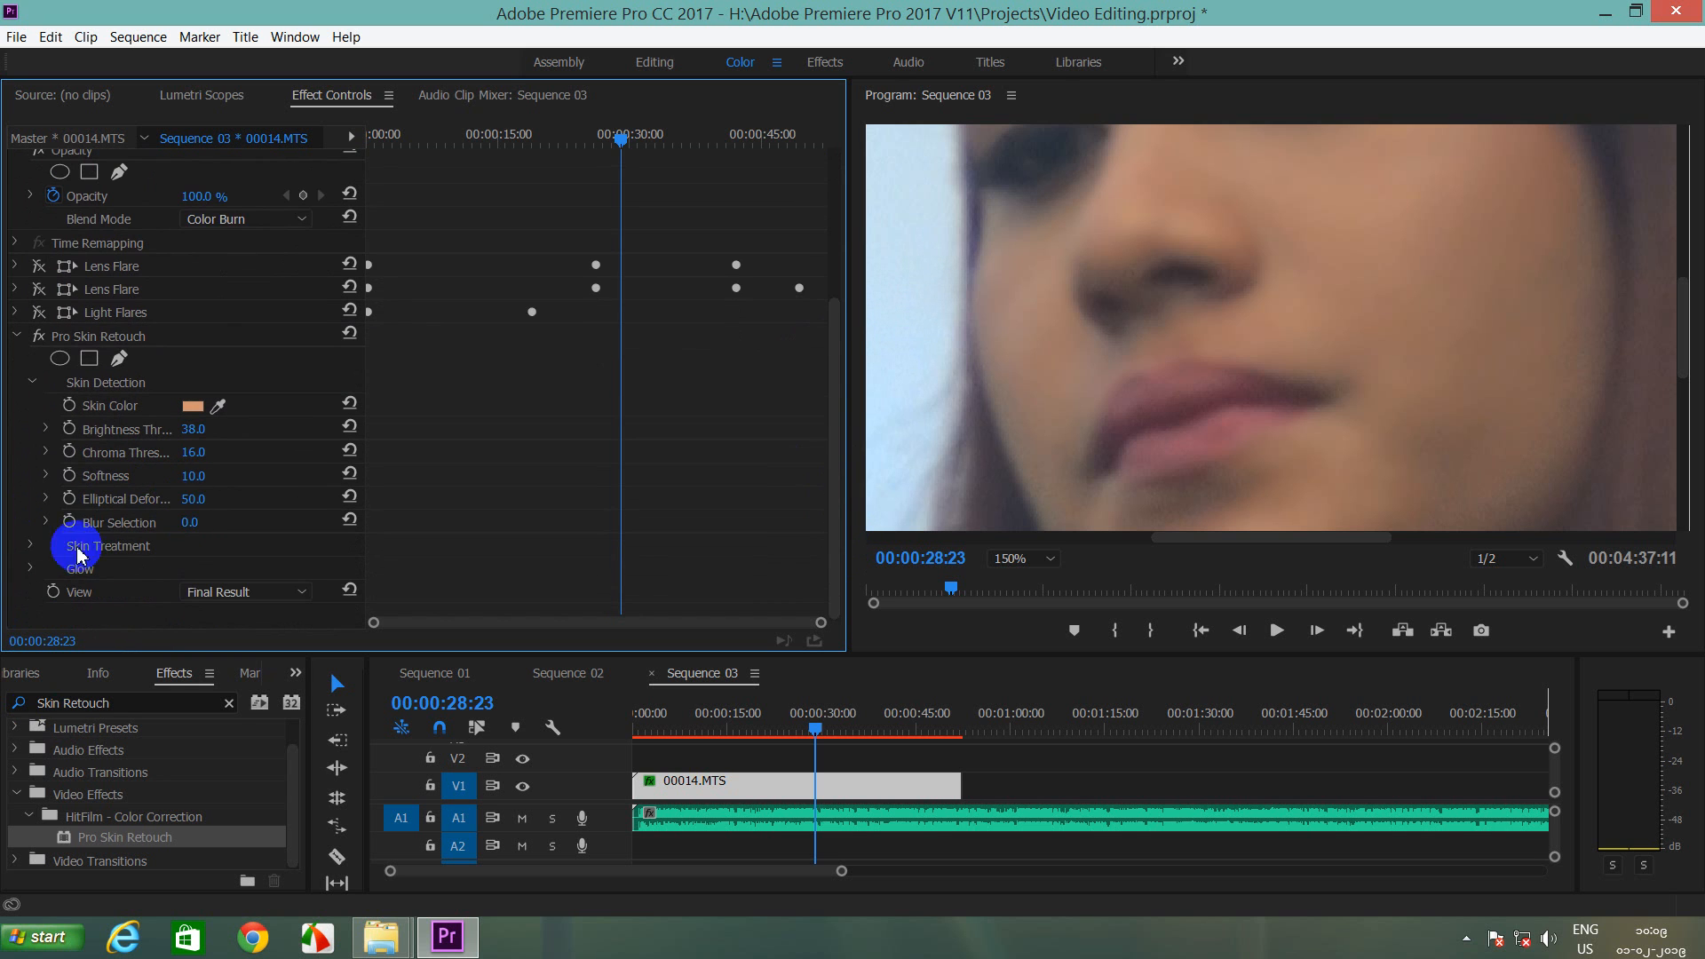
left_click(29, 545)
scroll(222, 497, "down", 2)
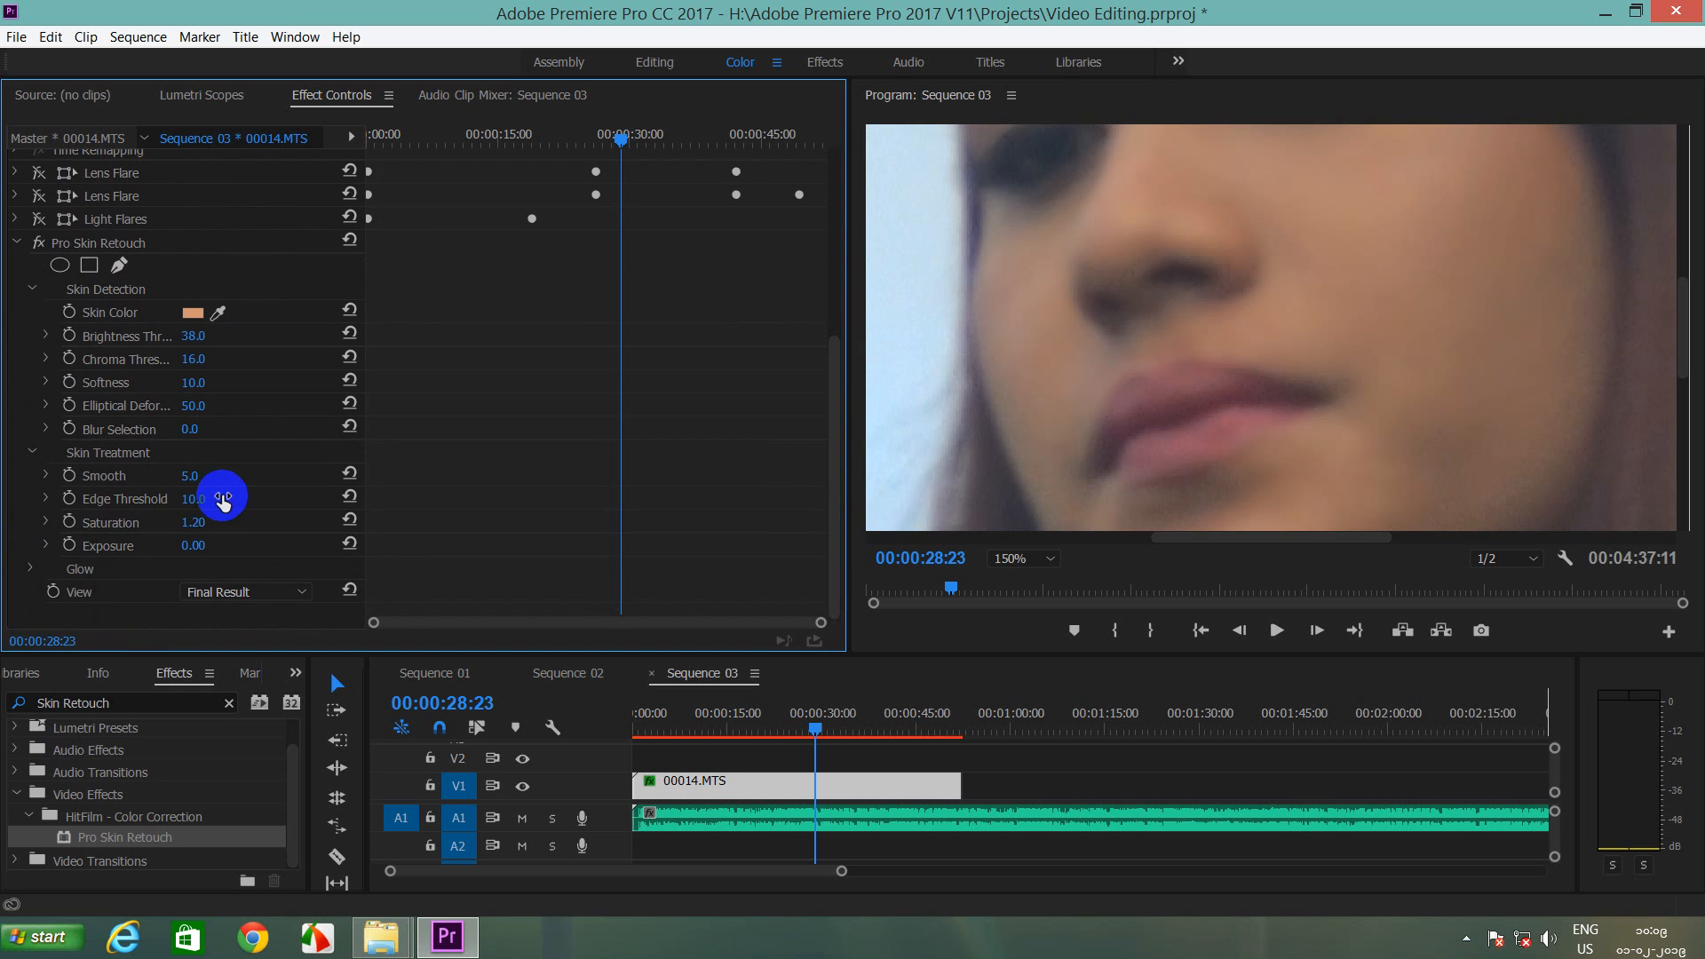
left_click(30, 569)
scroll(227, 454, "down", 1)
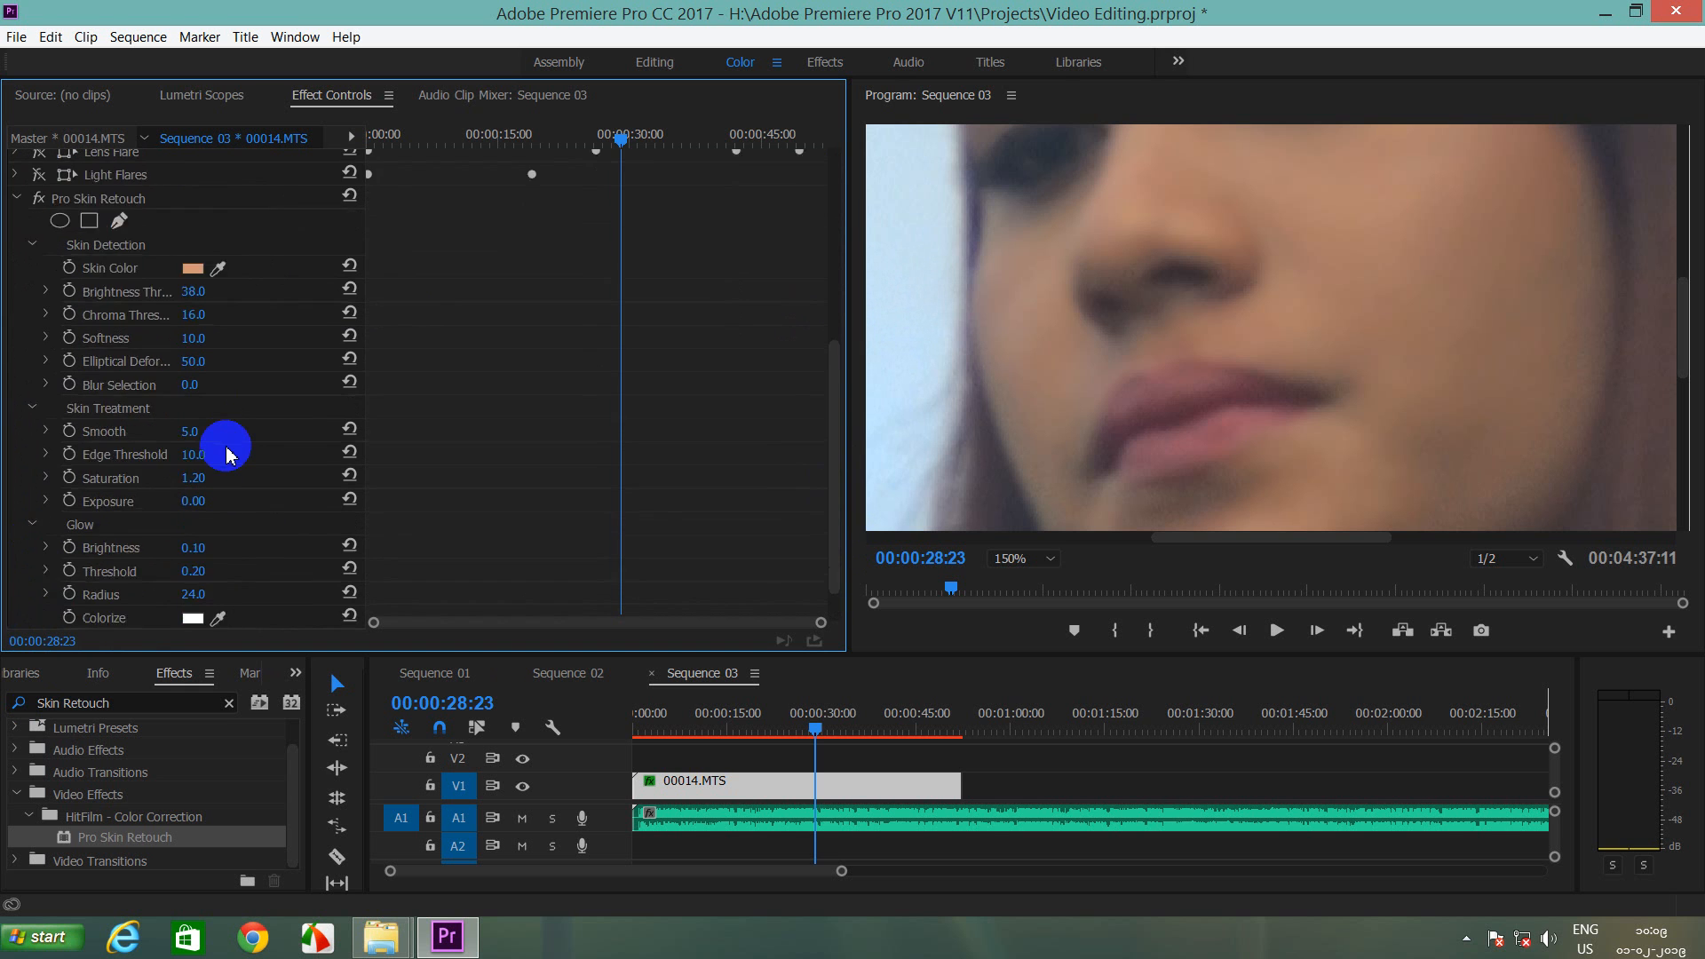
scroll(227, 454, "down", 1)
left_click_drag(193, 499, 210, 495)
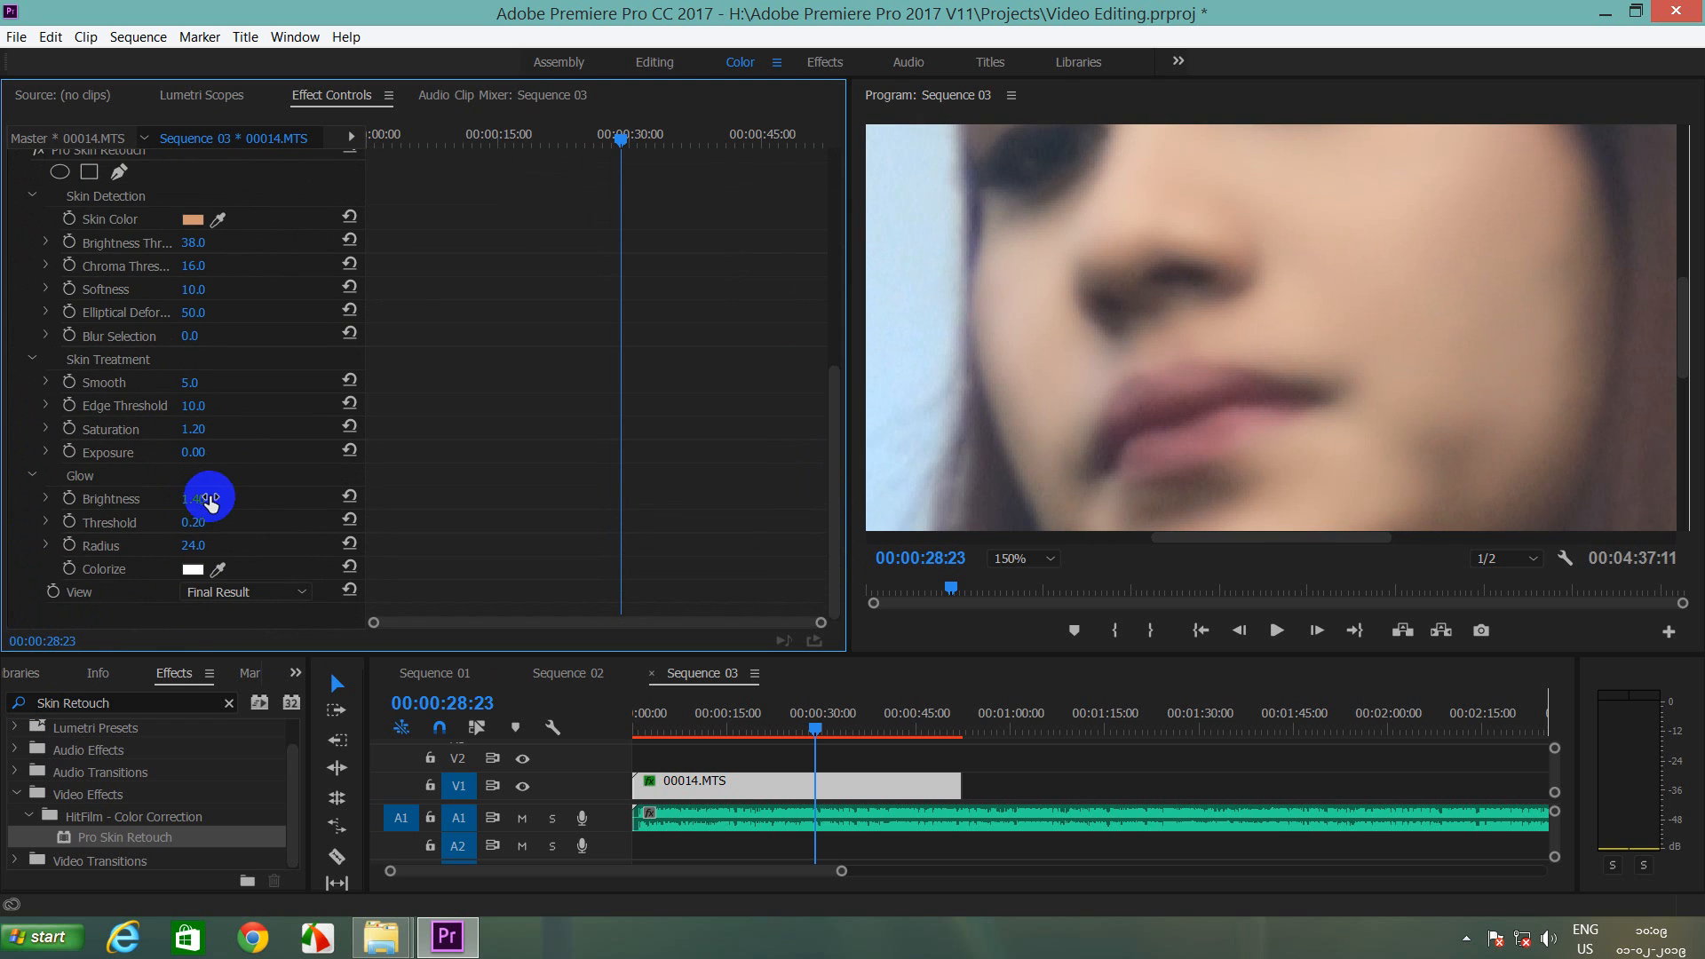
Step: Set the Program monitor zoom to 100%, then to Fit, to show the whole frame
left_click(1052, 560)
left_click(1065, 692)
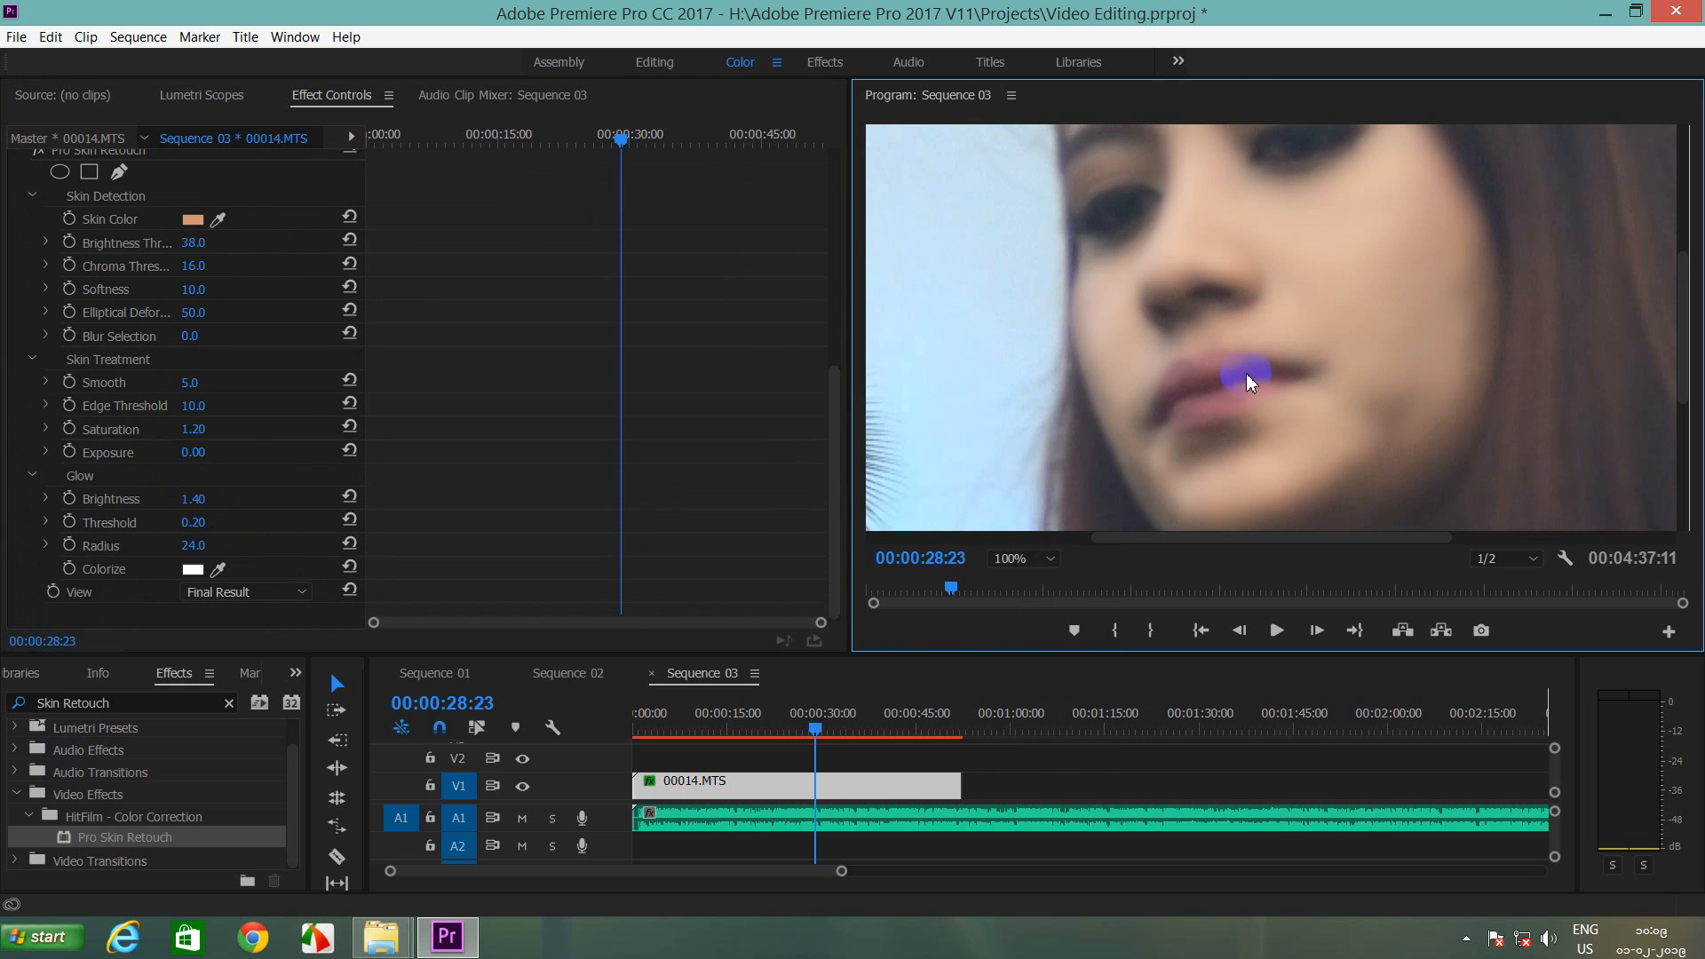
left_click(1050, 559)
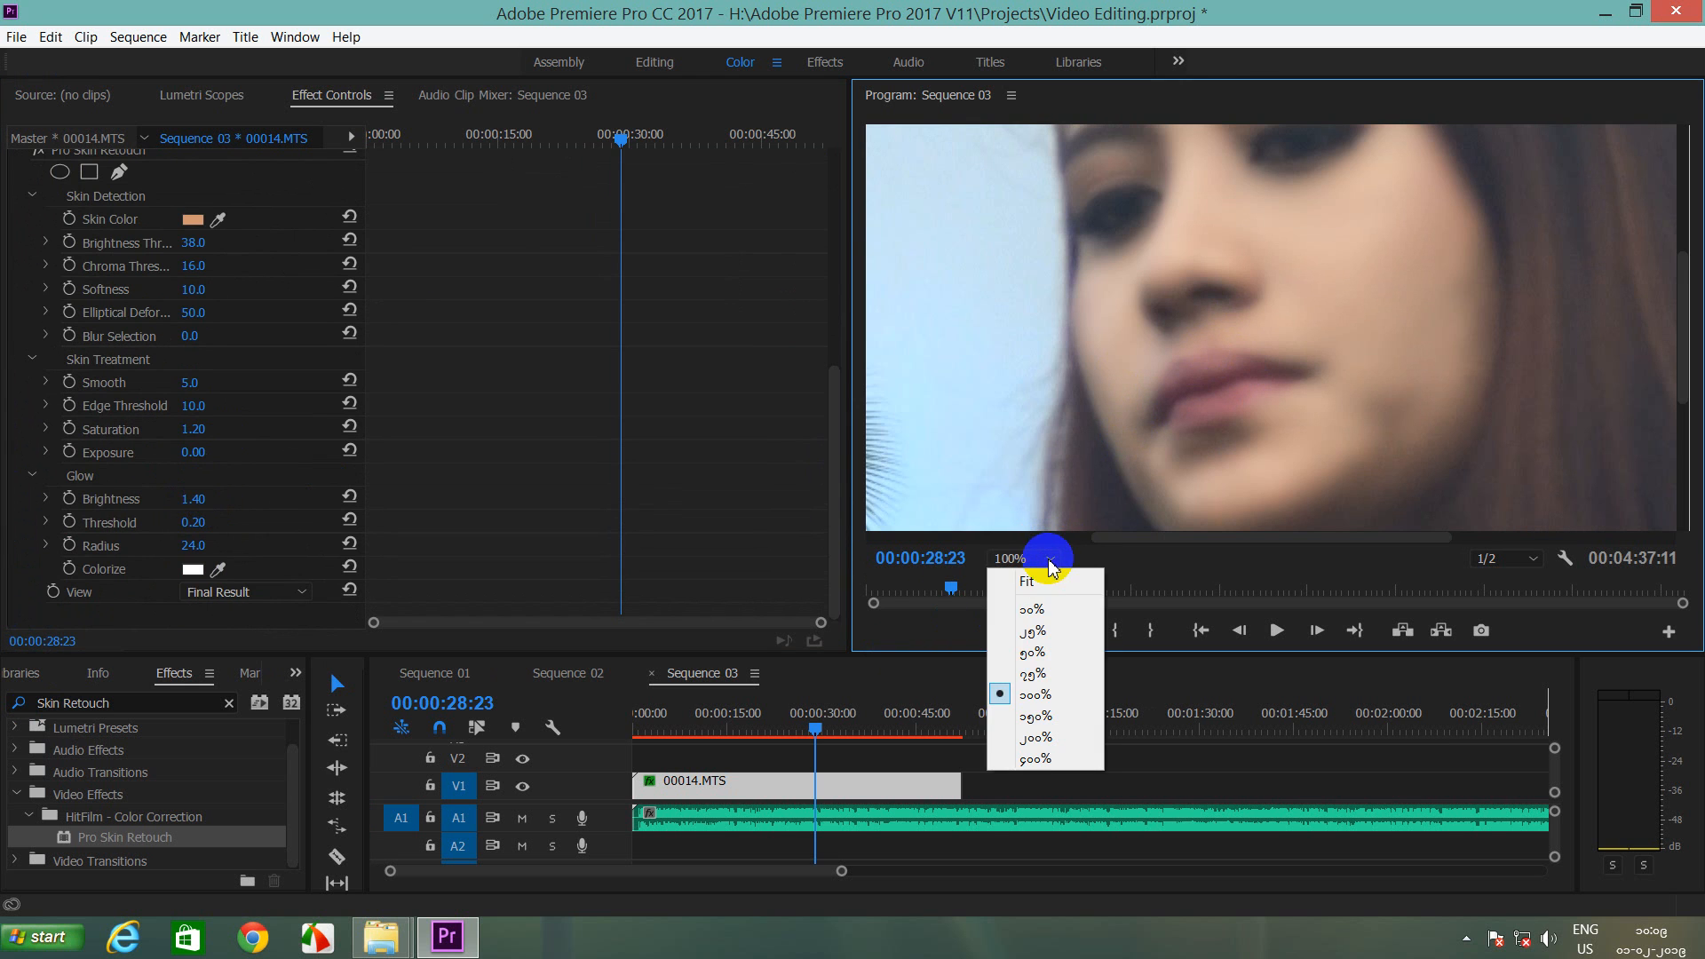
left_click(1039, 582)
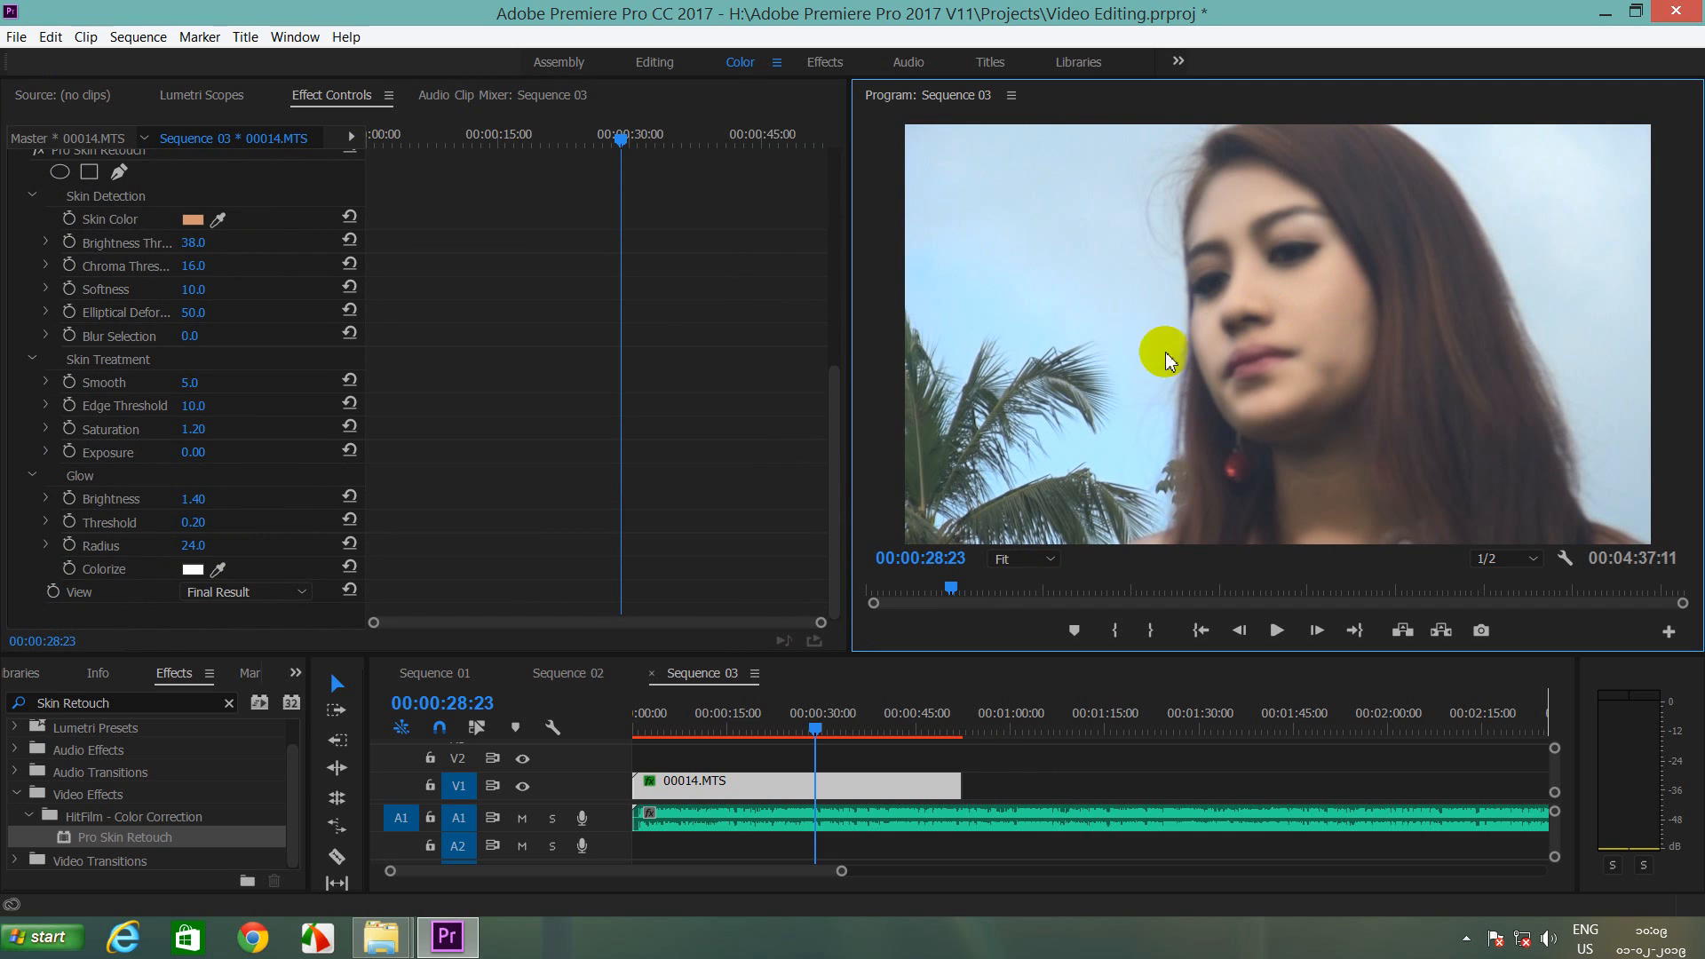
Step: Select Pro Skin Retouch in Effect Controls and switch it off to see the original face
scroll(53, 329, "up", 2)
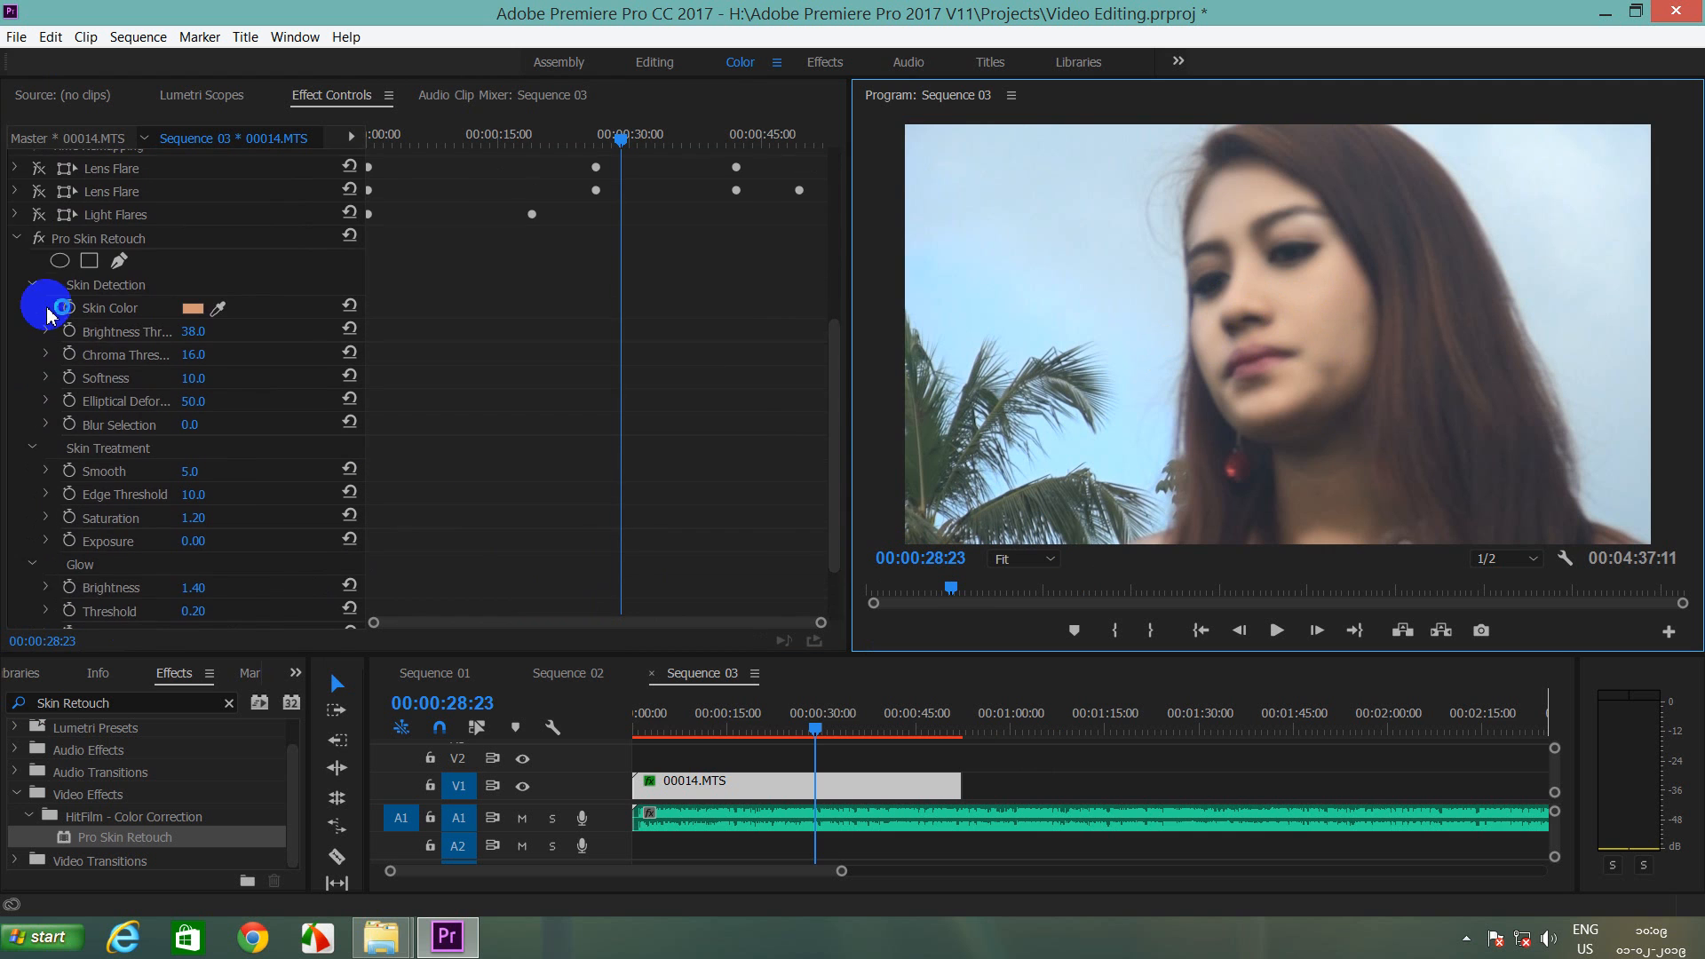
left_click(113, 244)
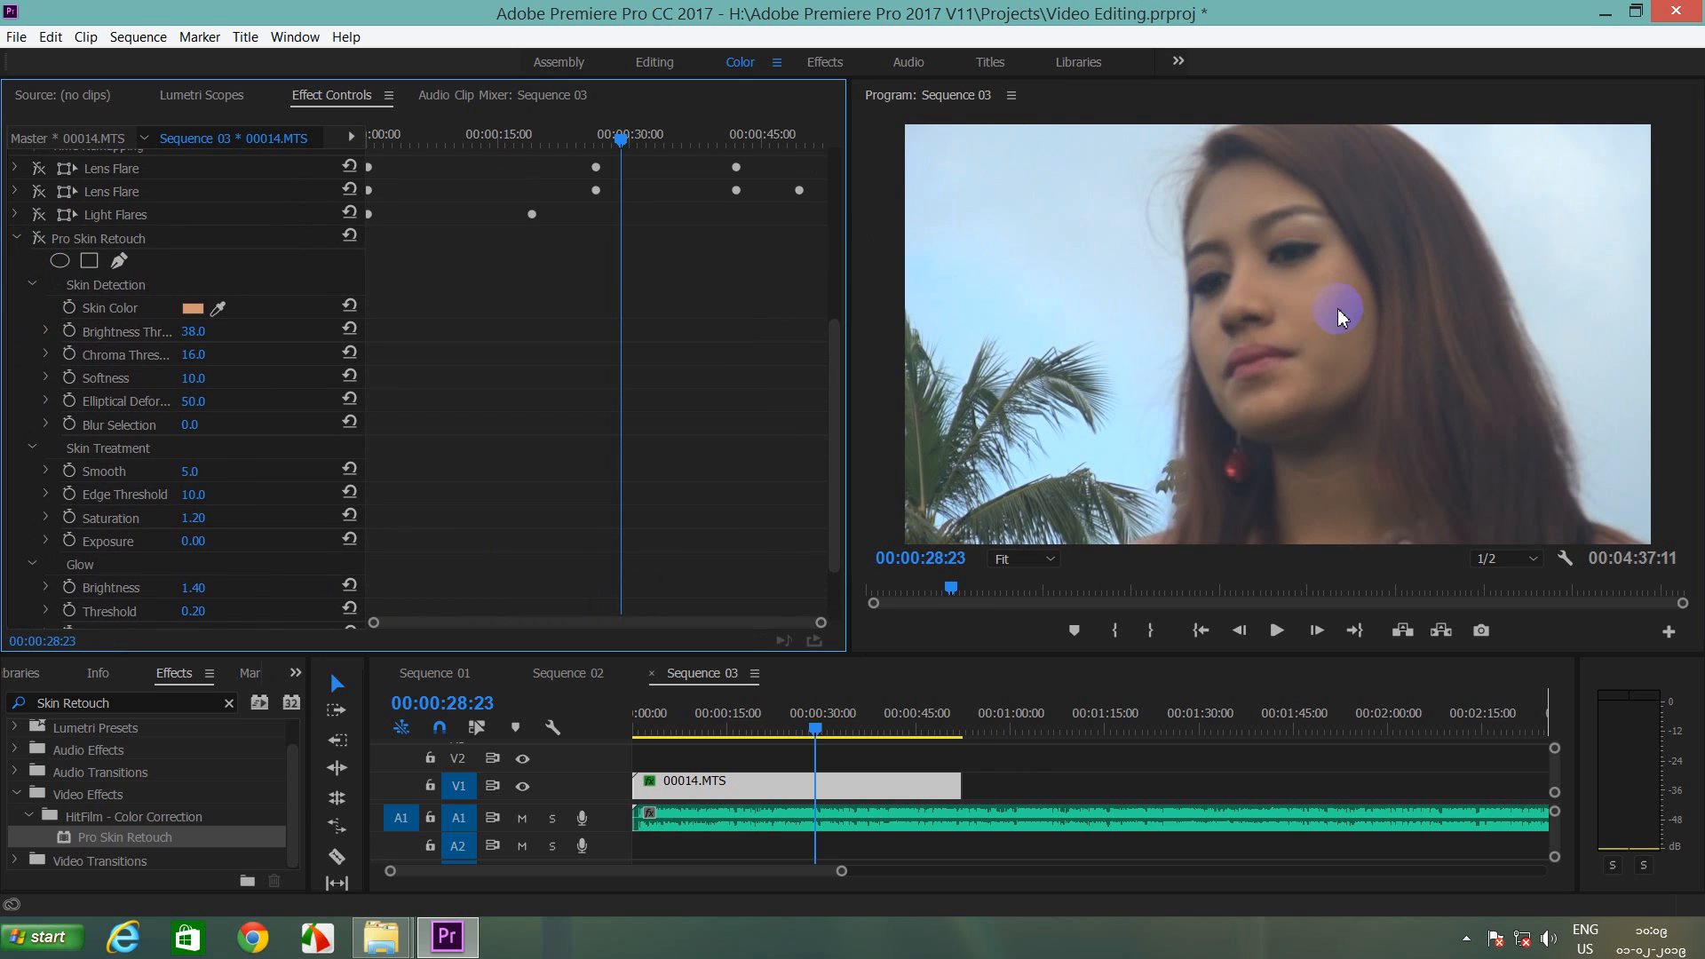
left_click(36, 237)
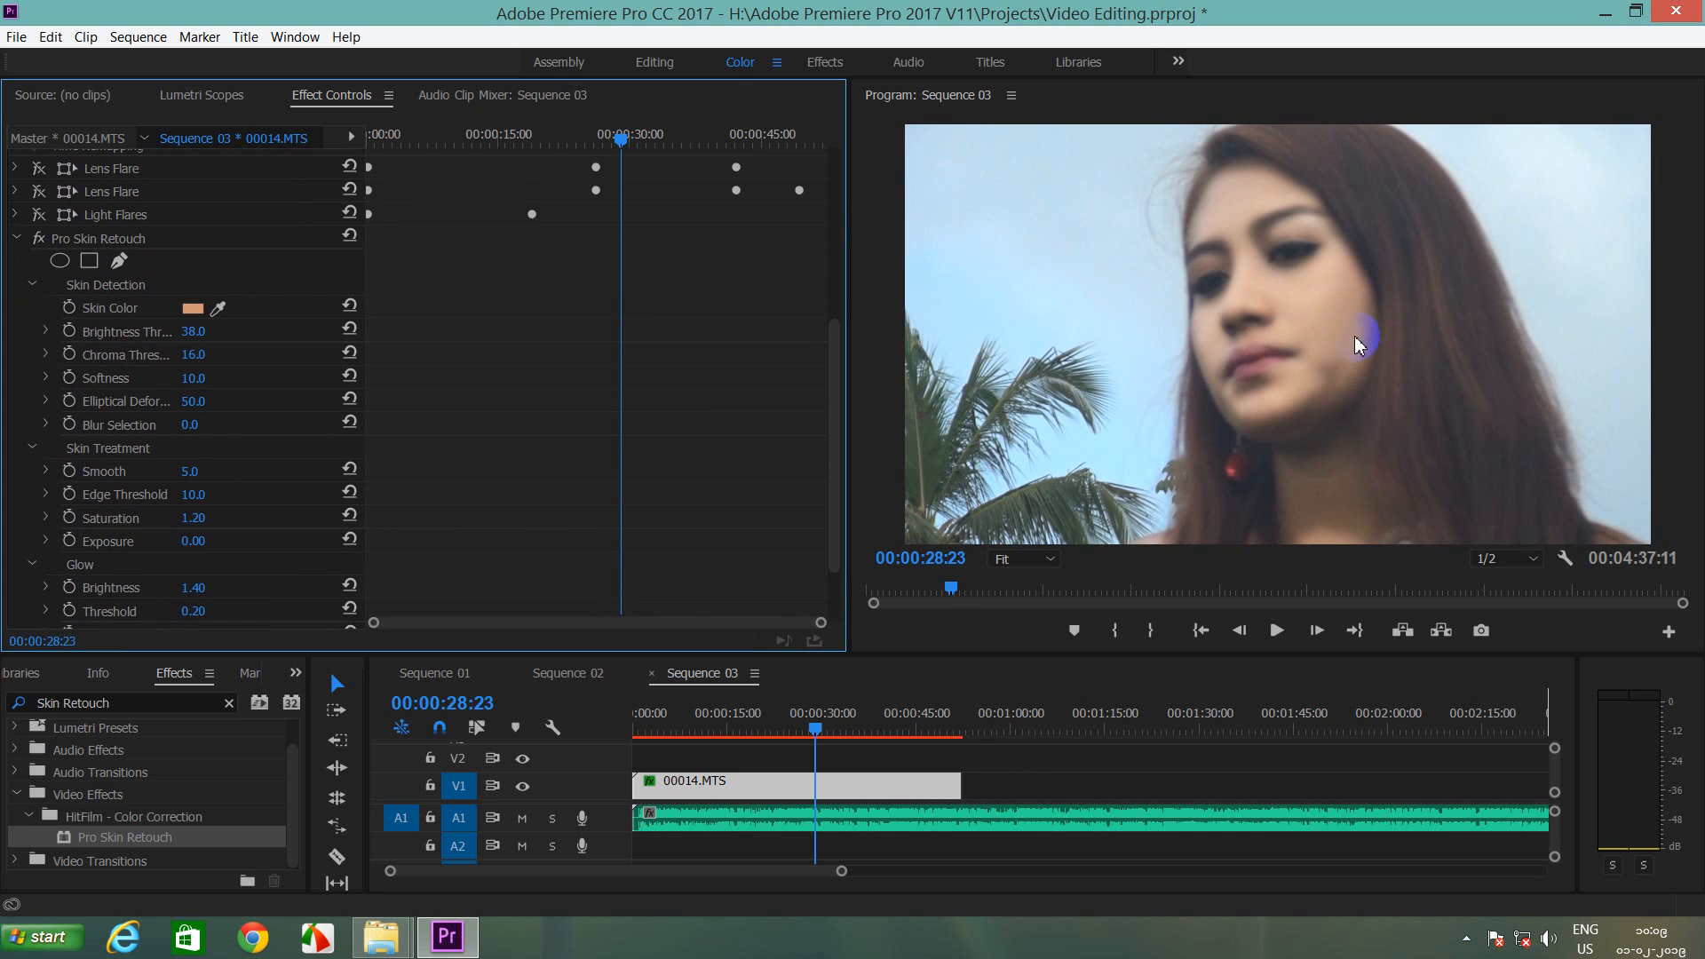
left_click(35, 243)
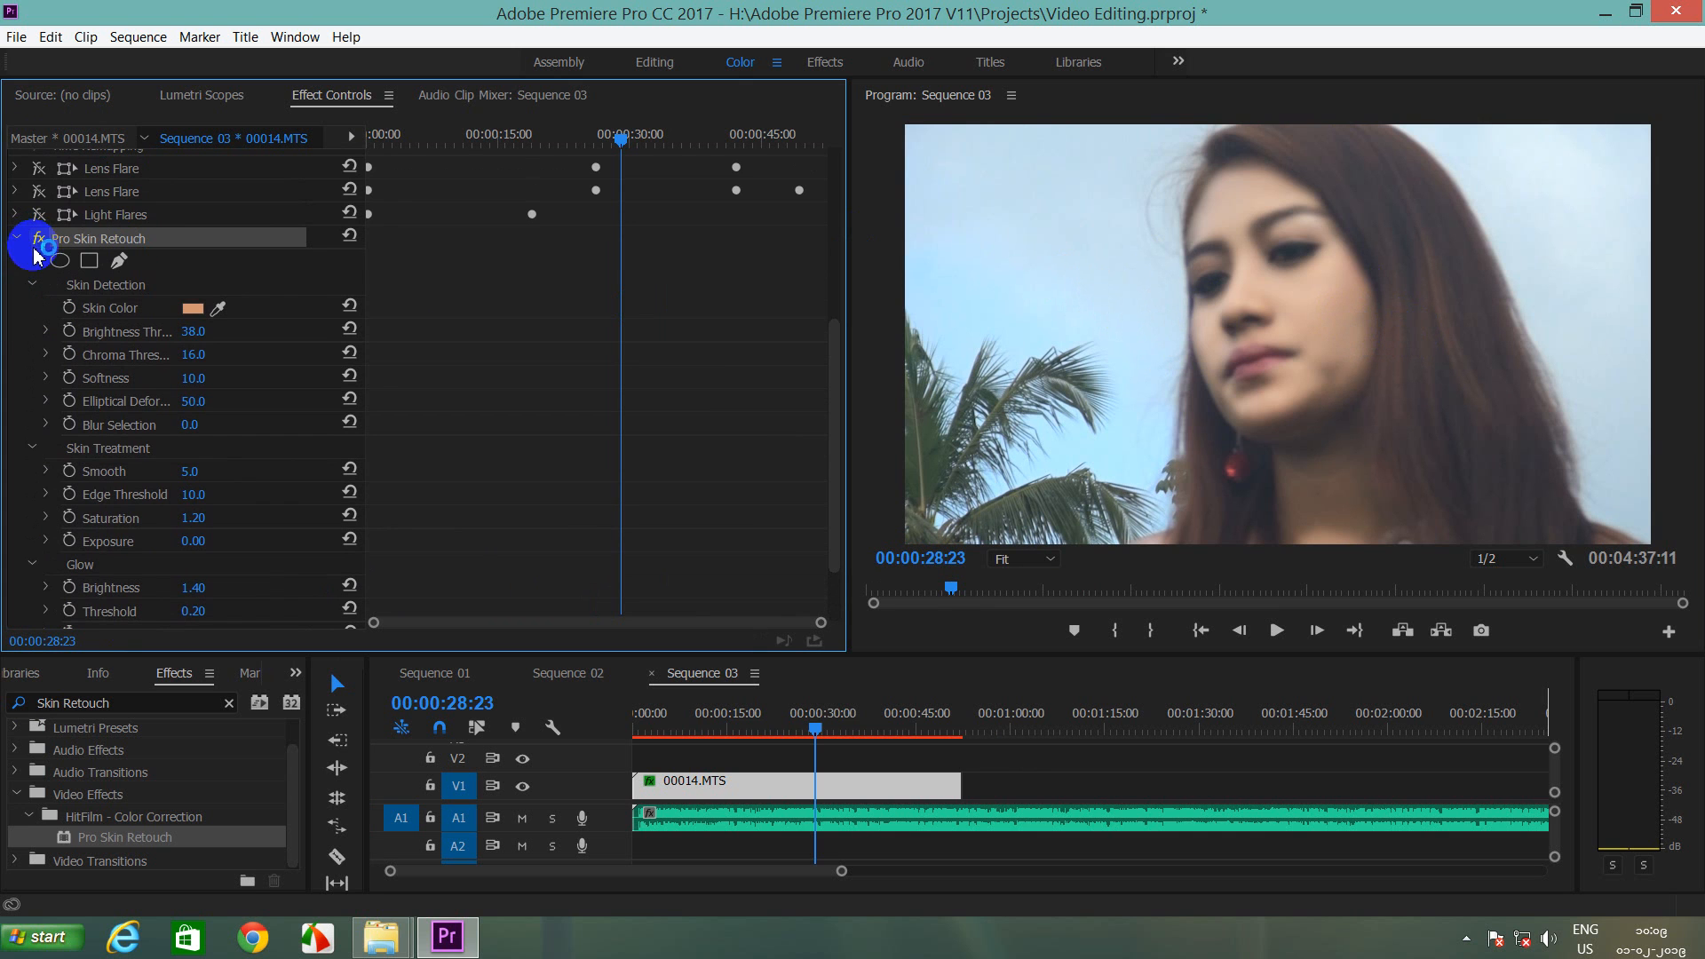
left_click(34, 249)
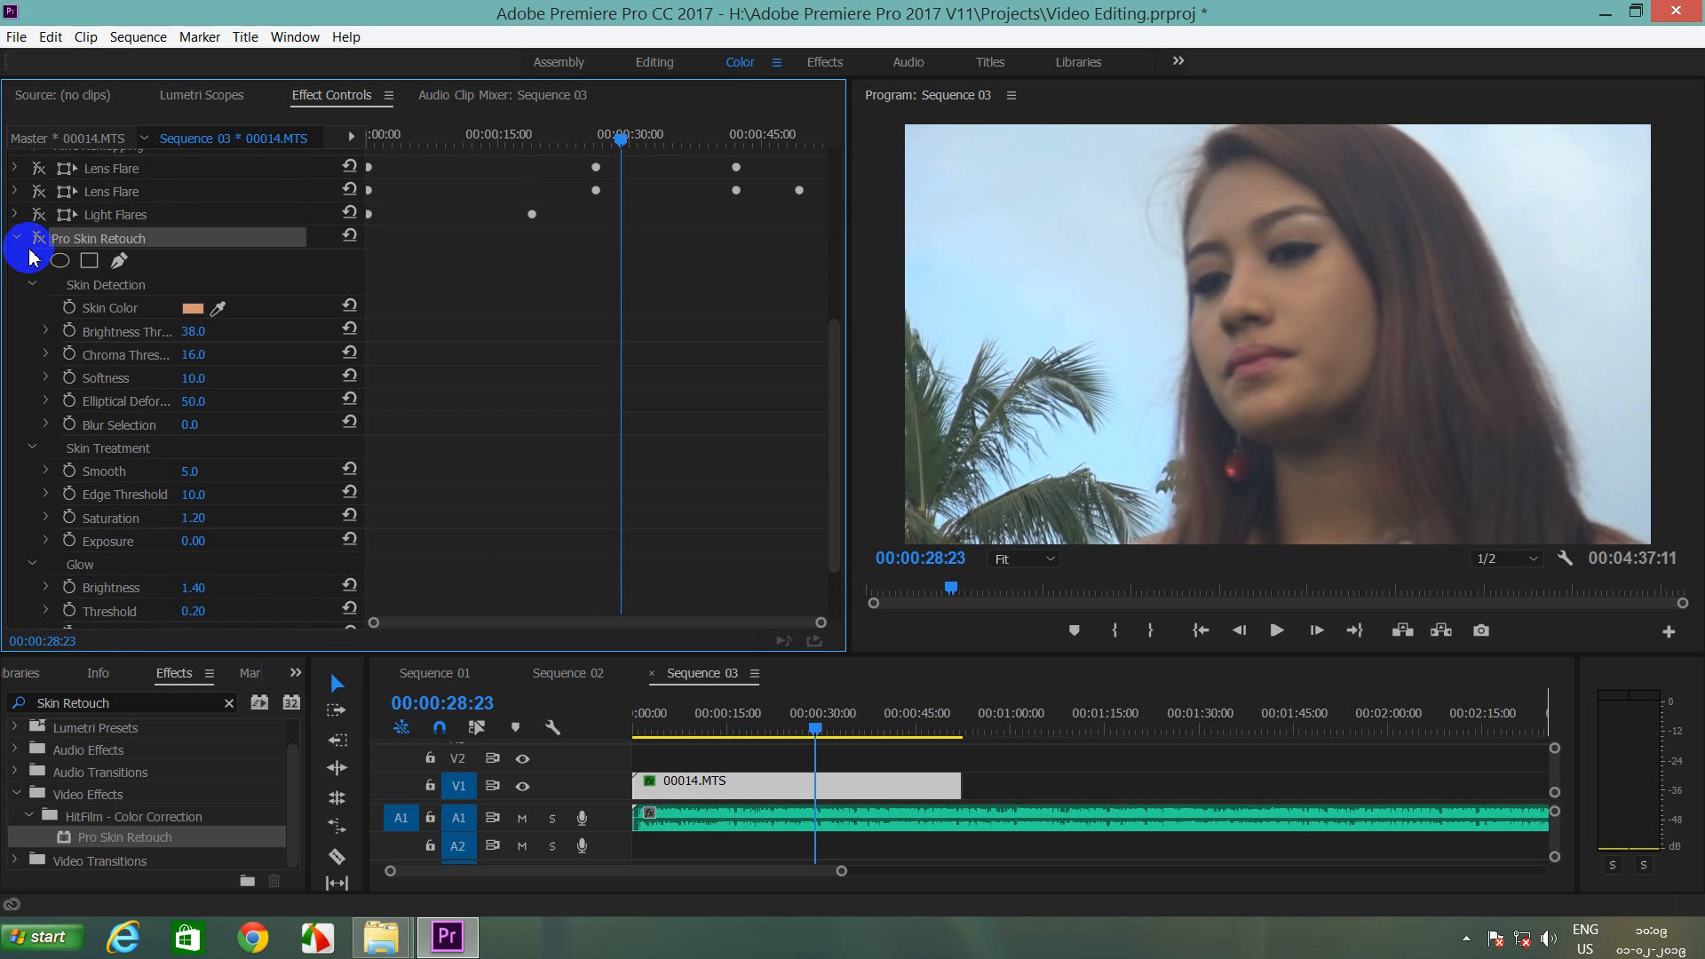
Step: Toggle Pro Skin Retouch off and on to compare, ending with it on
left_click(36, 236)
left_click(37, 237)
left_click(36, 236)
left_click(37, 237)
left_click(37, 238)
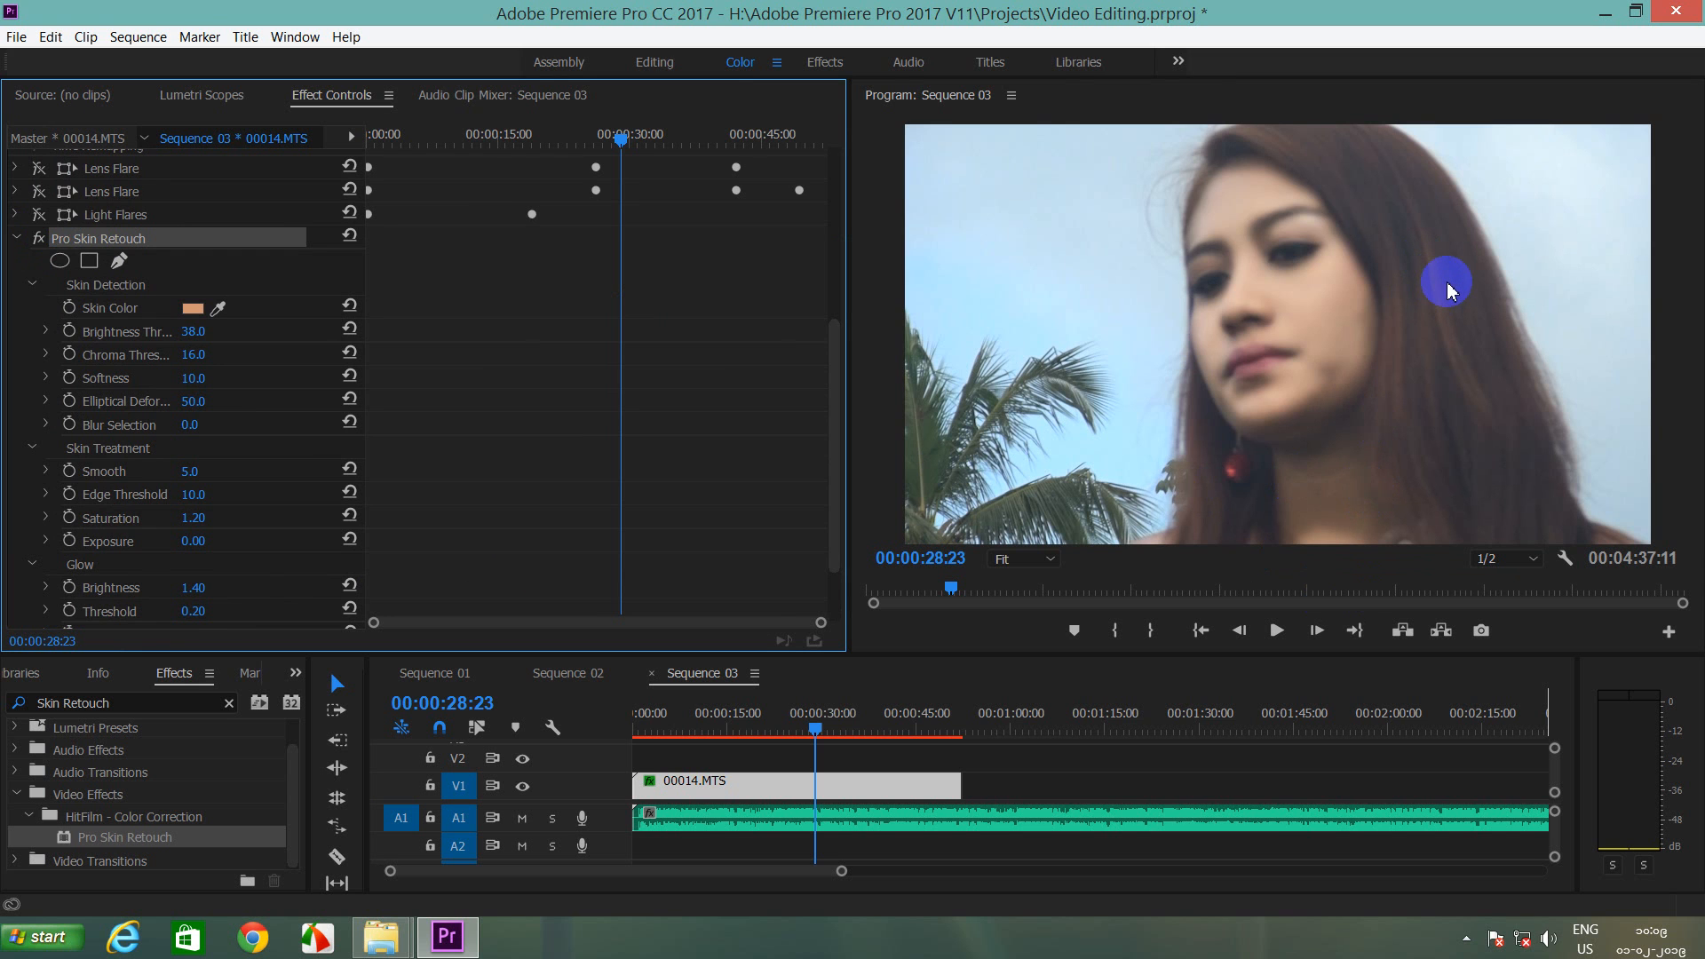
Step: Move the playhead to 00:00:24:22 and compare the face with and without the effect, leaving it on
mouse_move(948, 583)
left_mouse_down()
mouse_move(1084, 578)
mouse_move(1039, 578)
mouse_move(1030, 604)
mouse_move(940, 588)
left_mouse_up()
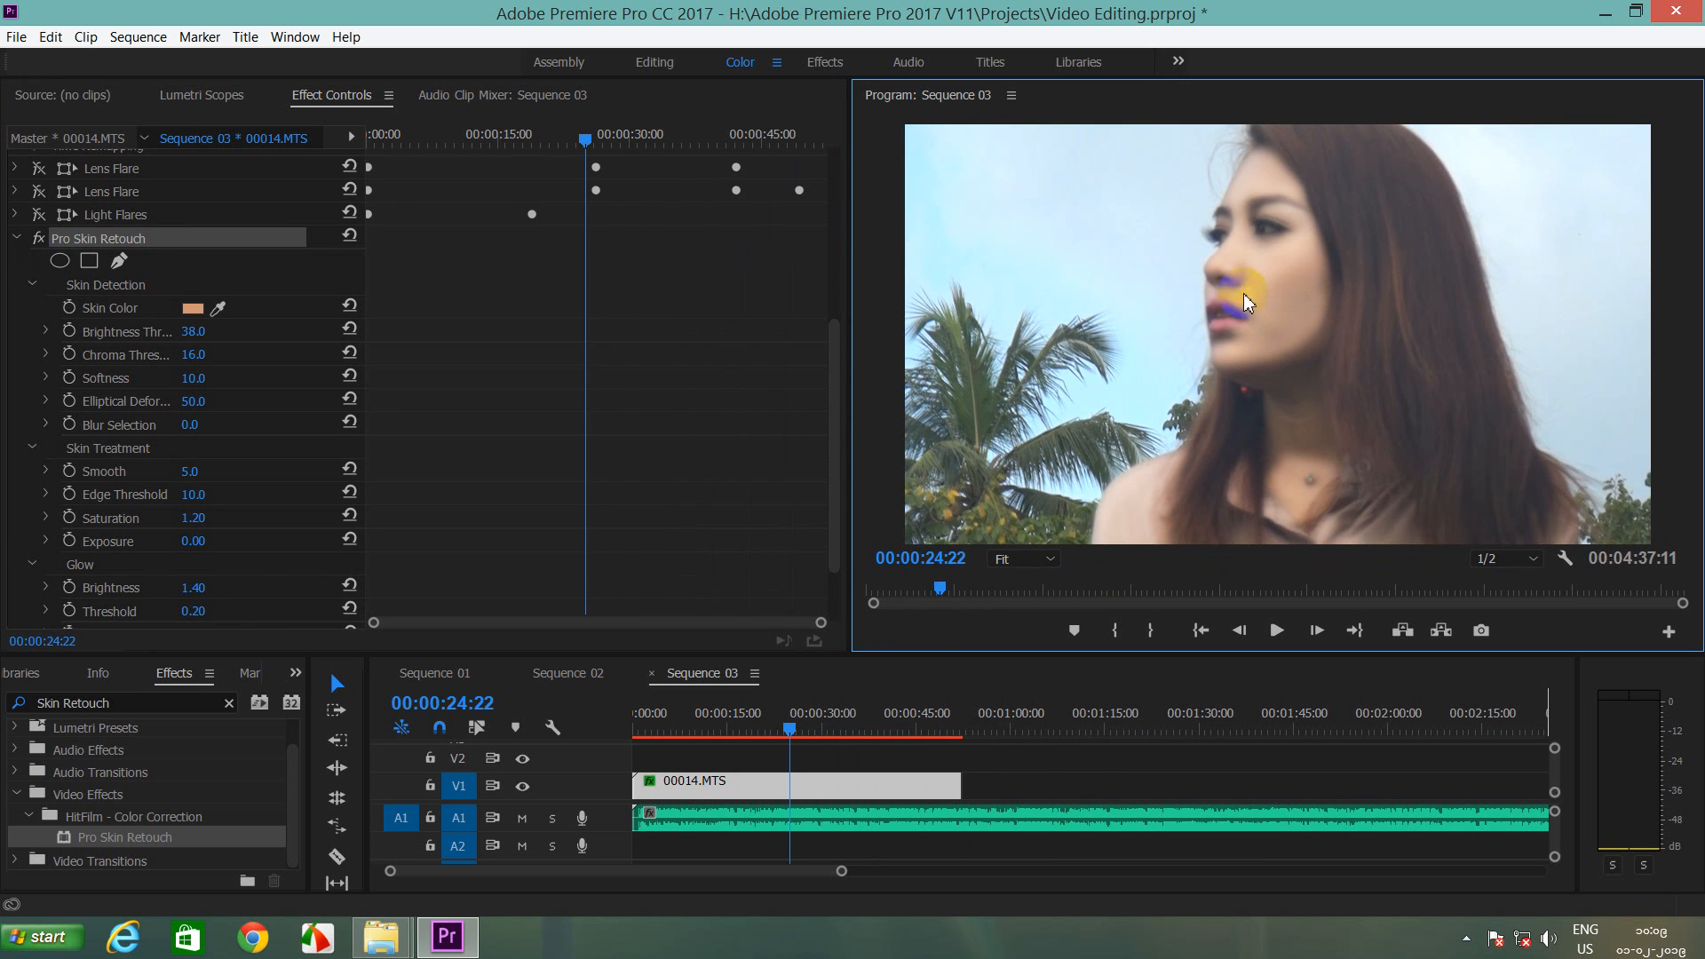
left_click(33, 237)
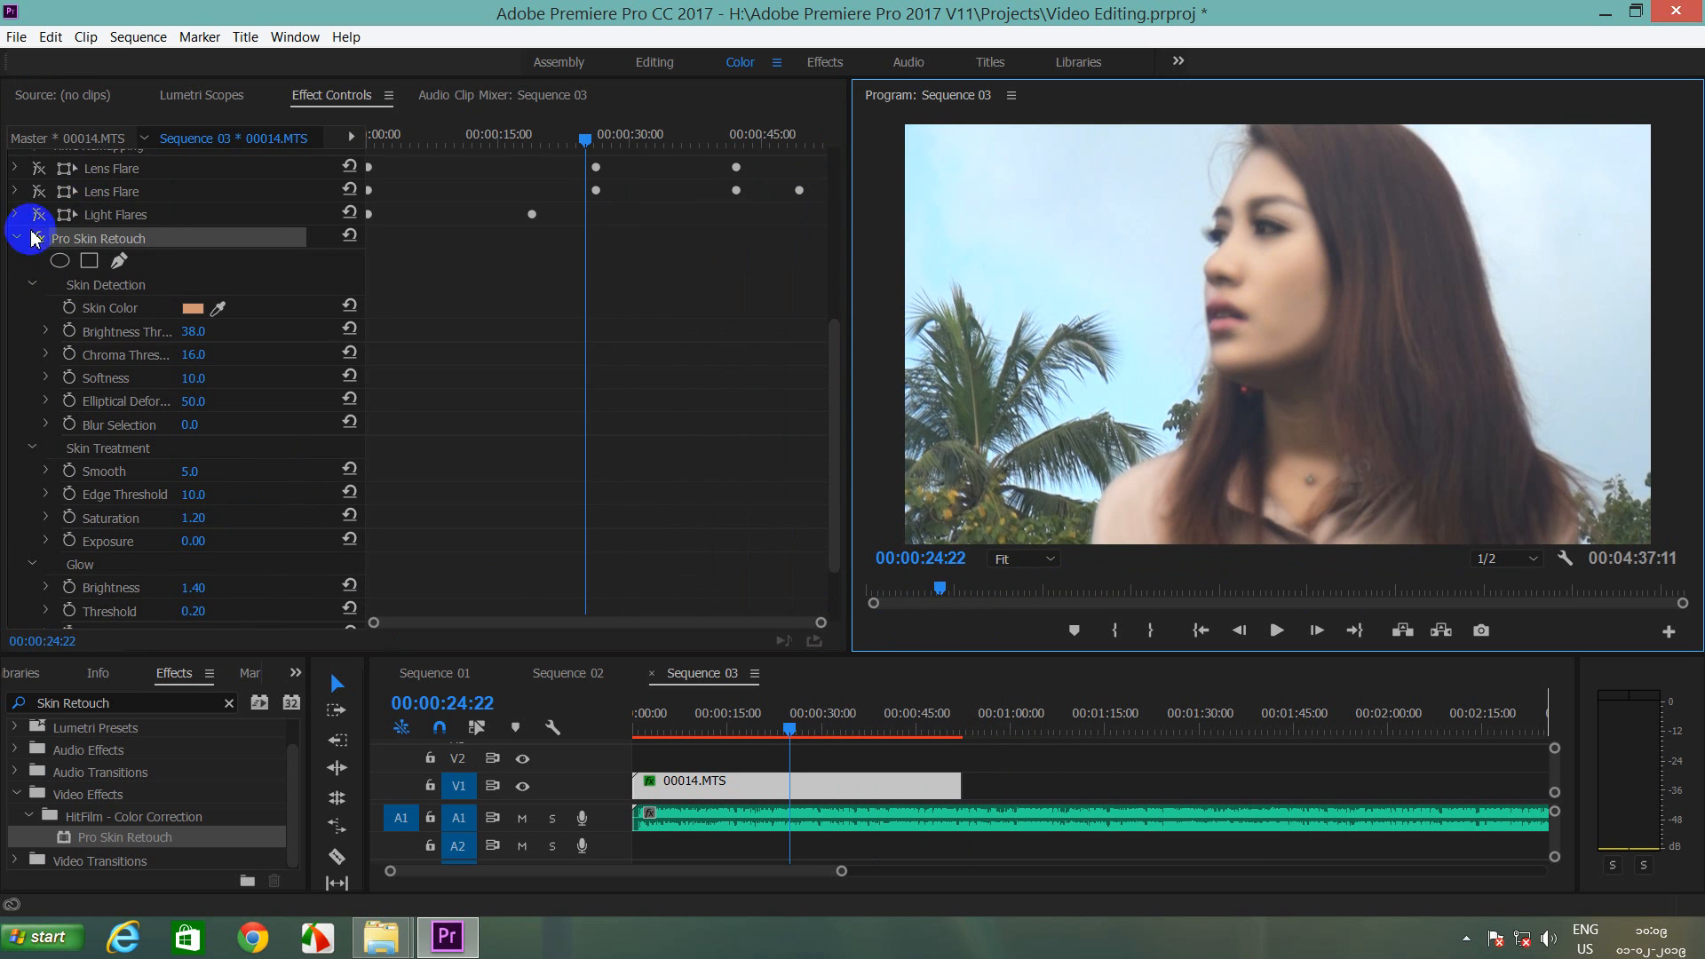
left_click(147, 320)
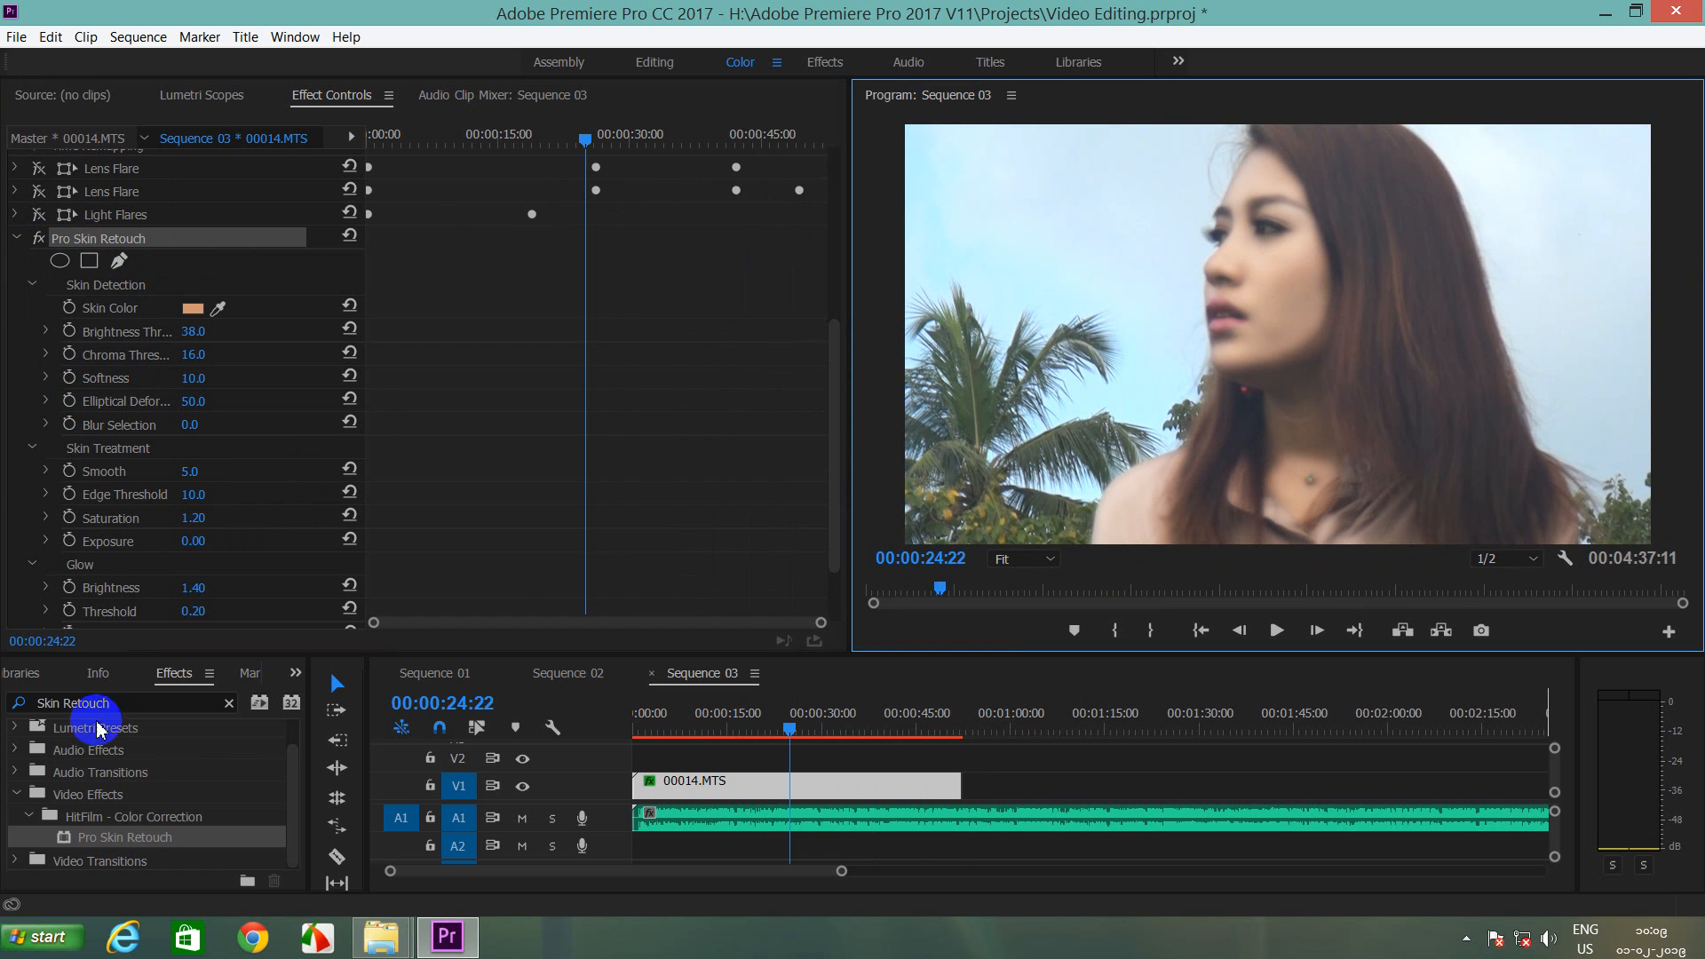
left_click(38, 239)
left_click(40, 240)
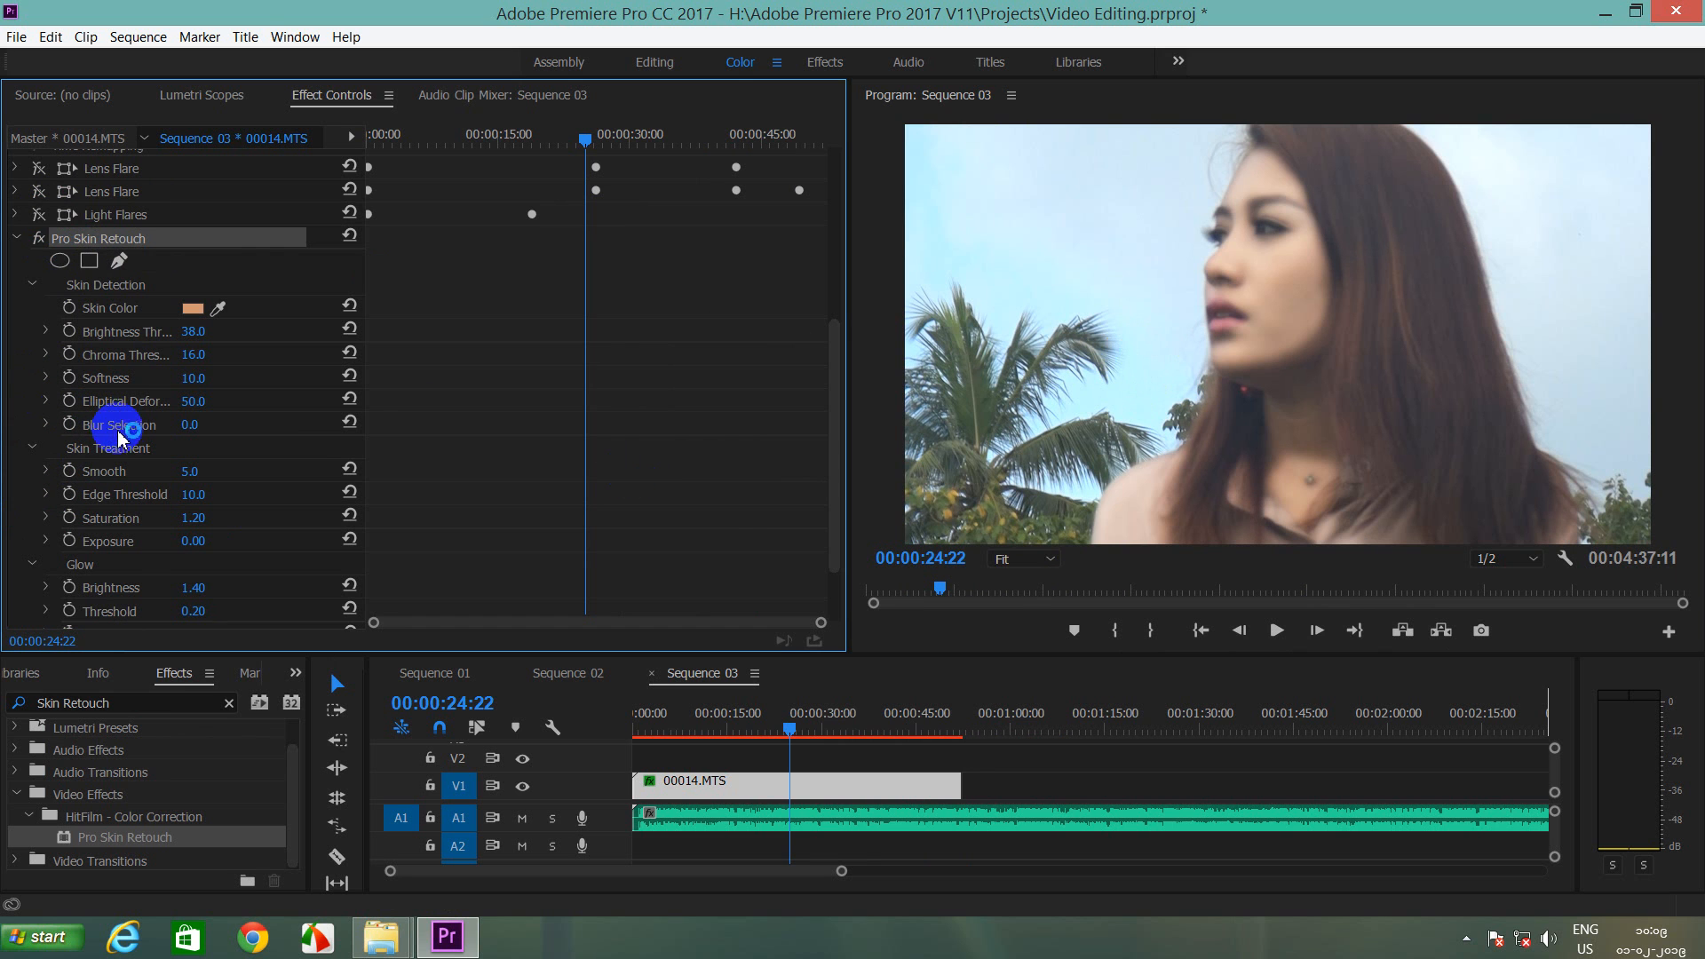
Step: Bring the Glow Brightness down from 1.40 to 0.80 for a subtler glow
left_click_drag(203, 592, 183, 590)
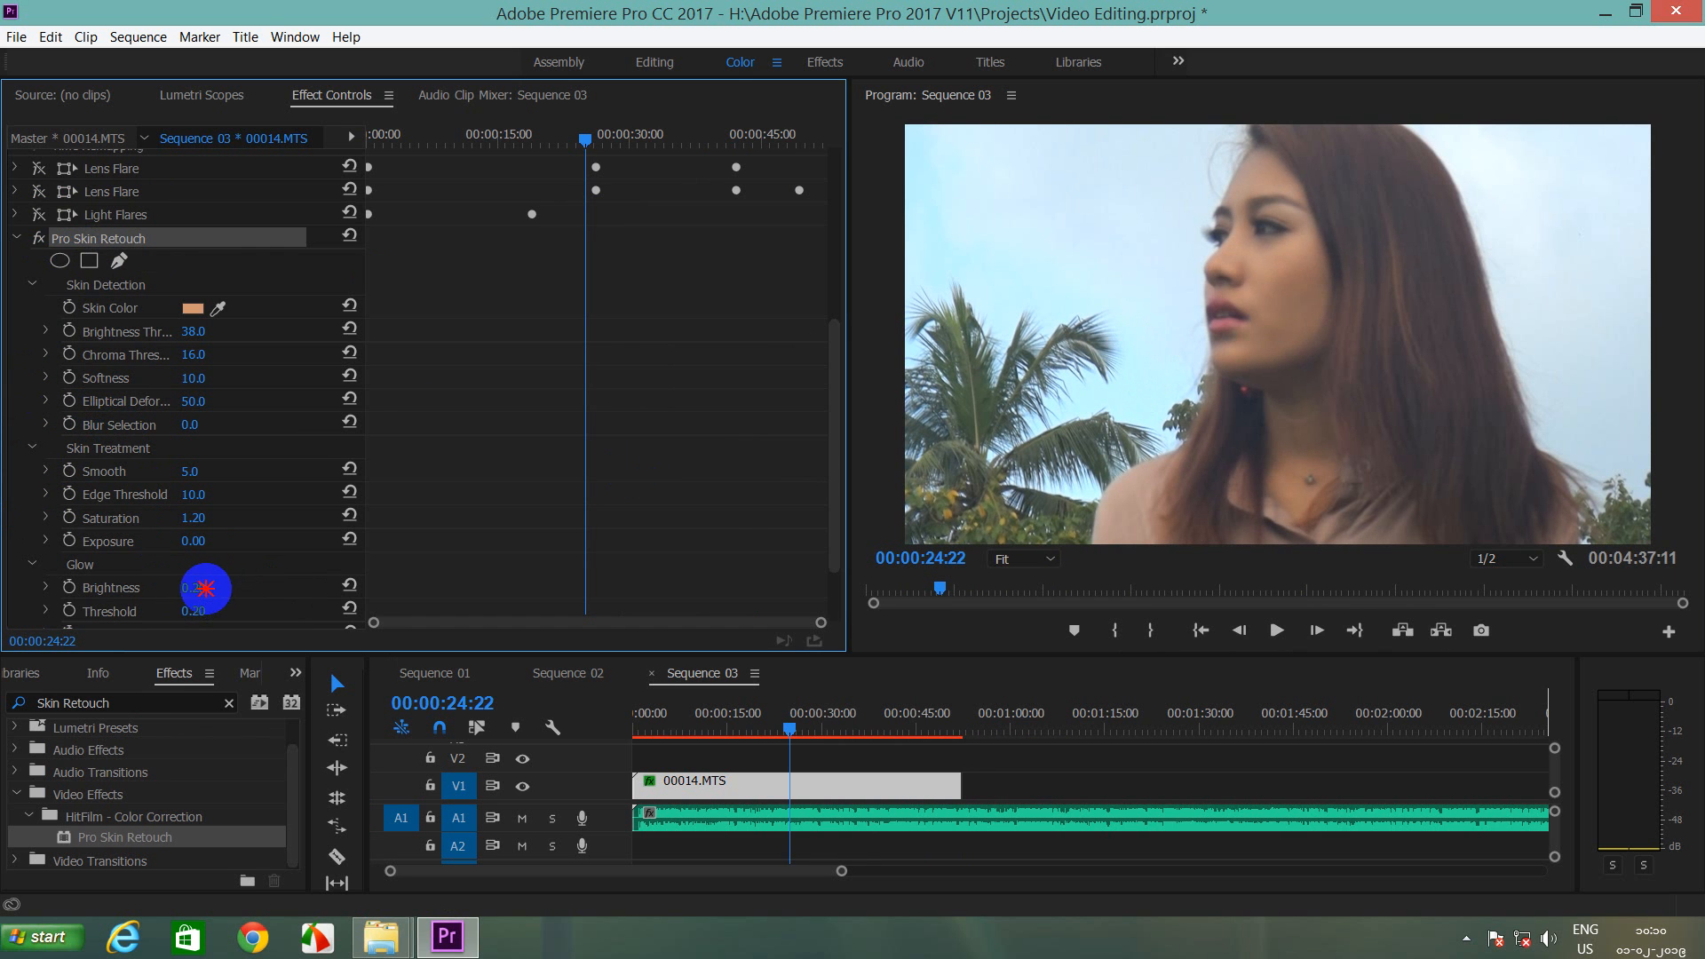
left_click(210, 583)
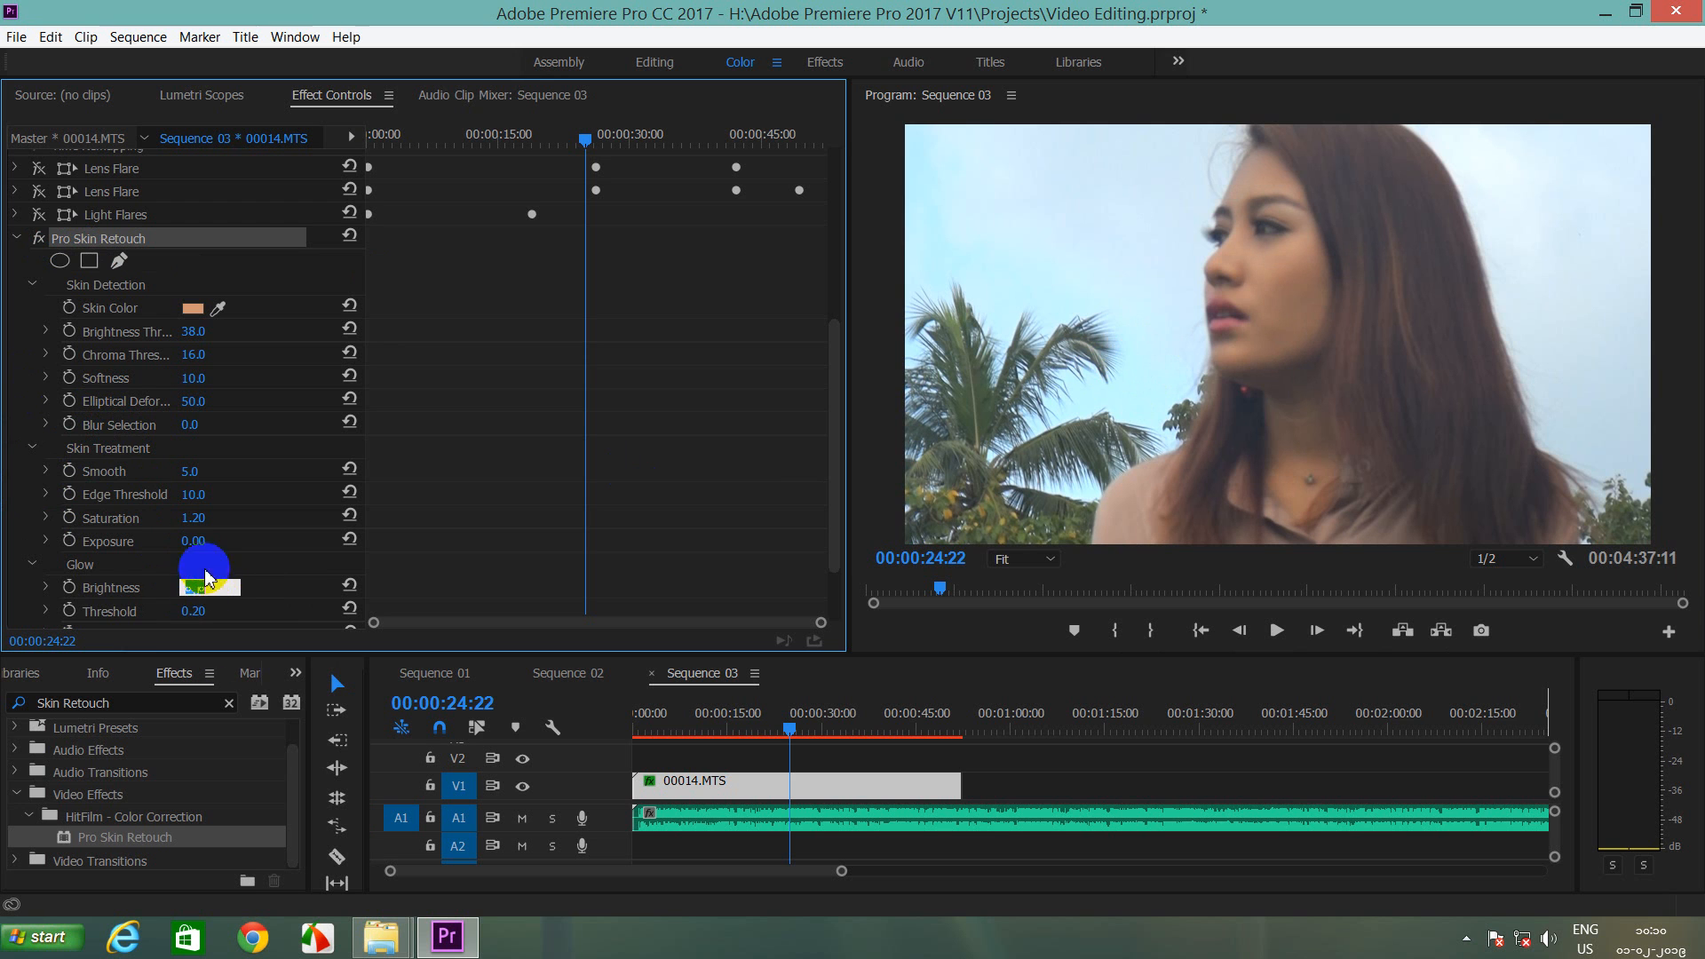
left_click(236, 556)
left_click_drag(220, 595, 196, 590)
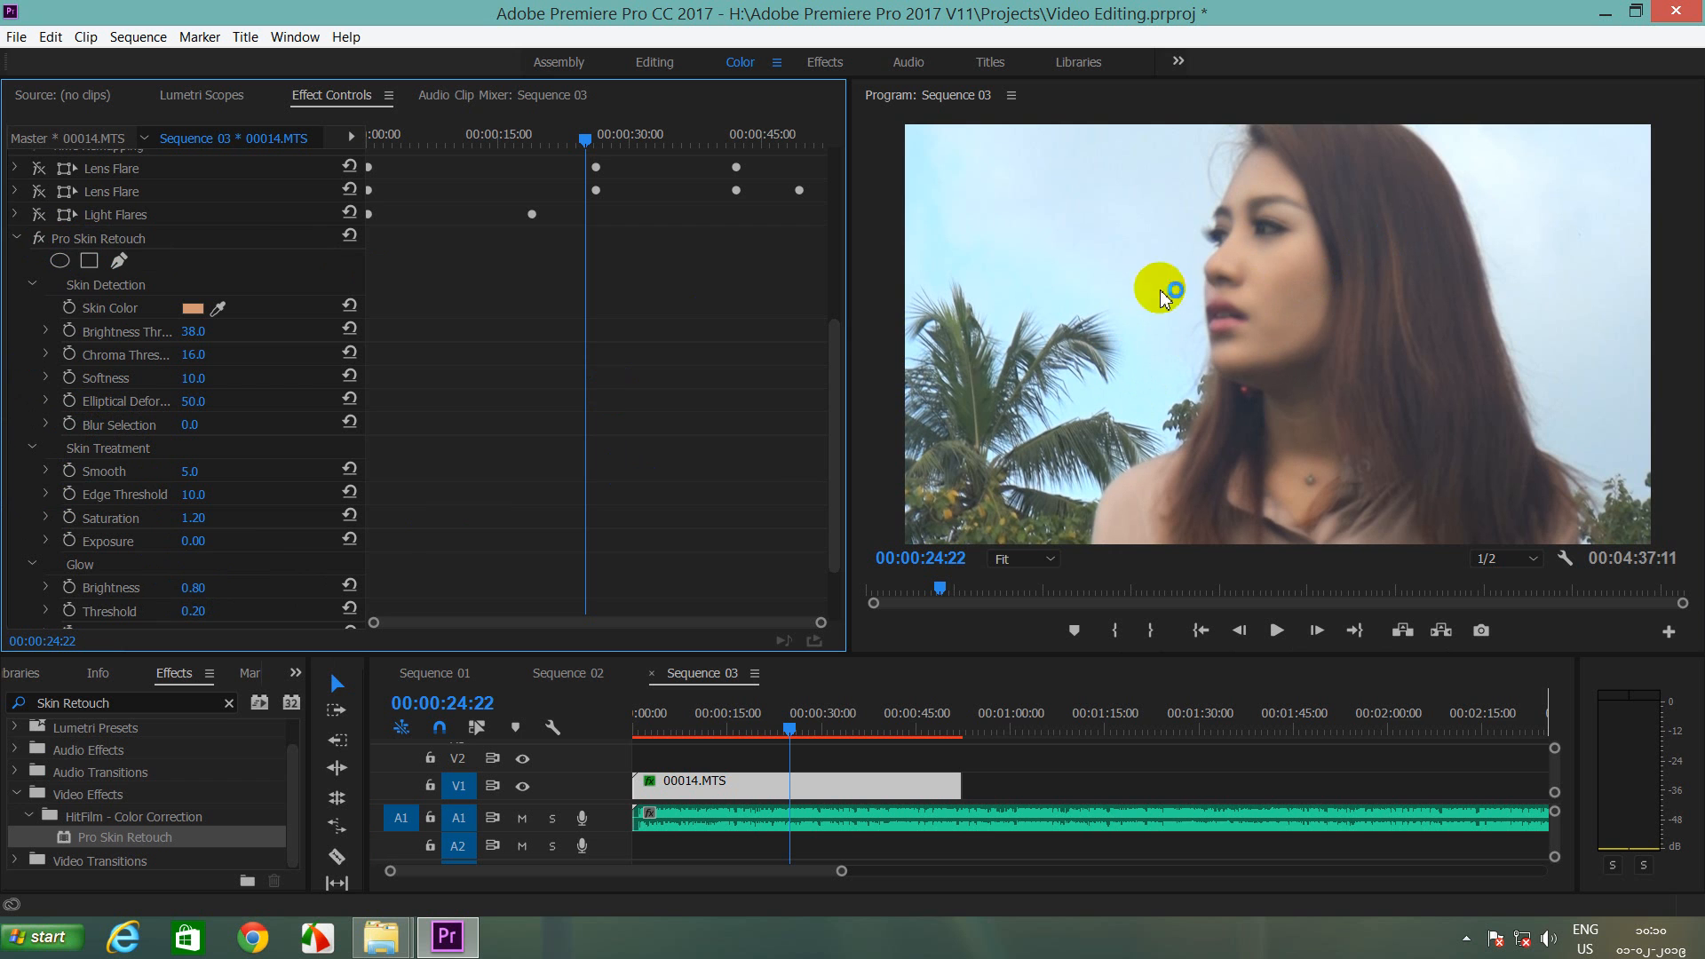
left_click(1021, 558)
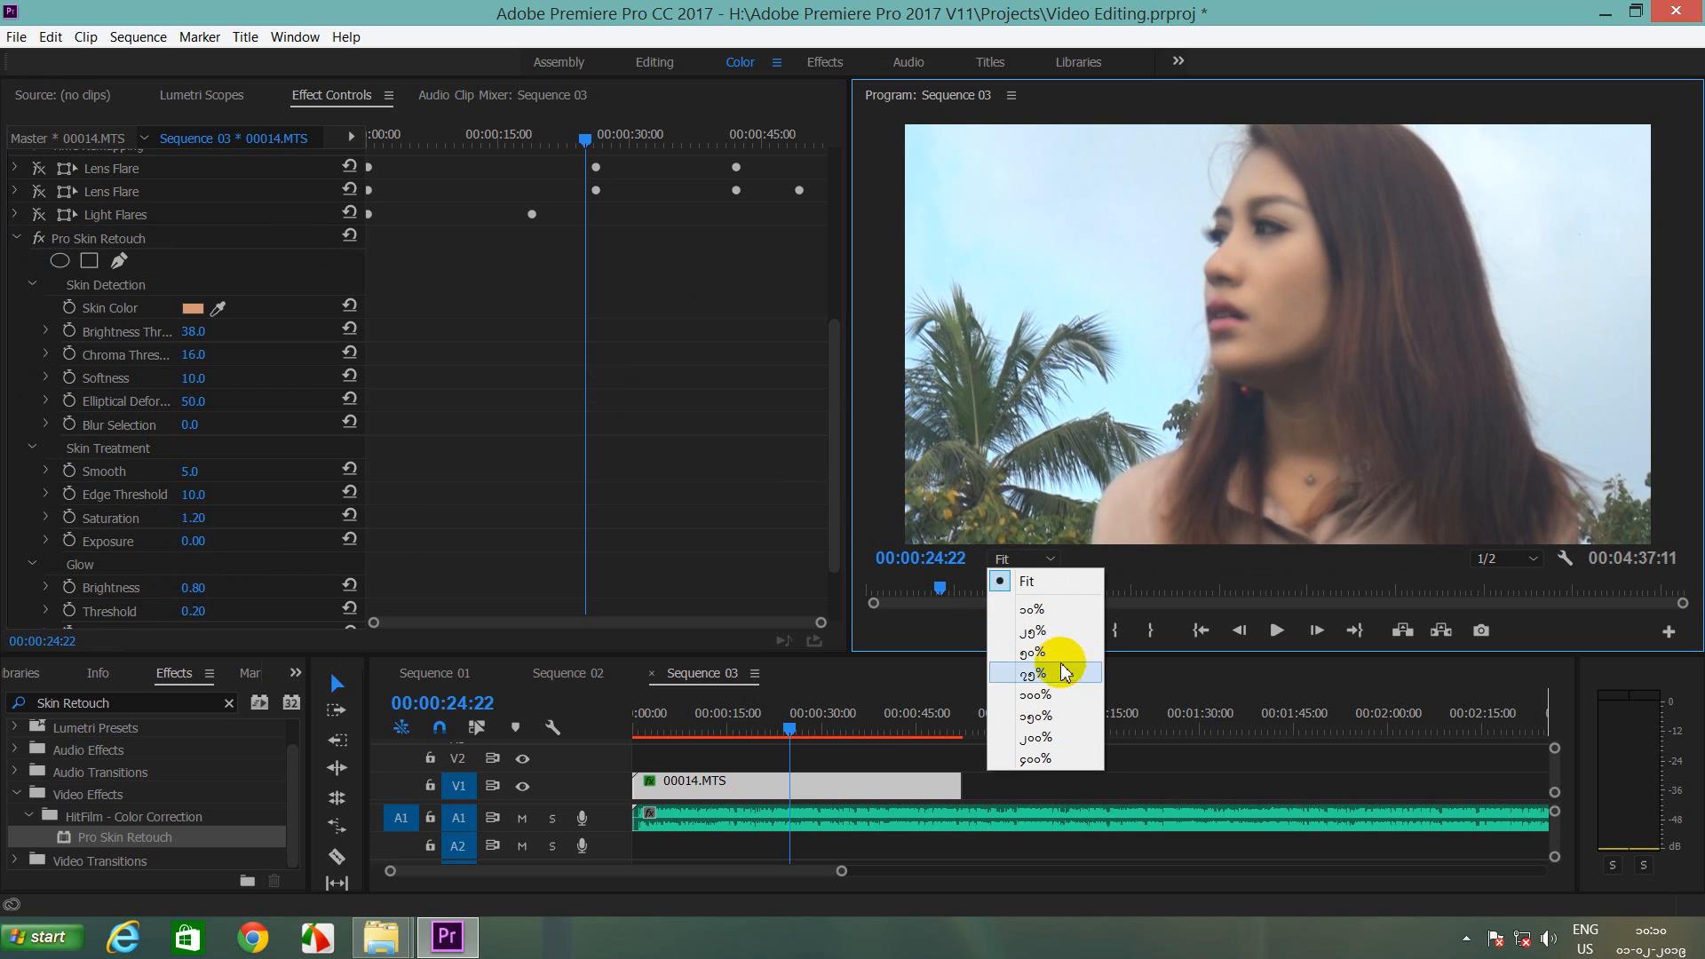
Step: View the preview at 100%, scroll to frame the face, and switch Pro Skin Retouch off
left_click(1057, 696)
left_click(1683, 303)
left_click_drag(1683, 303, 1682, 252)
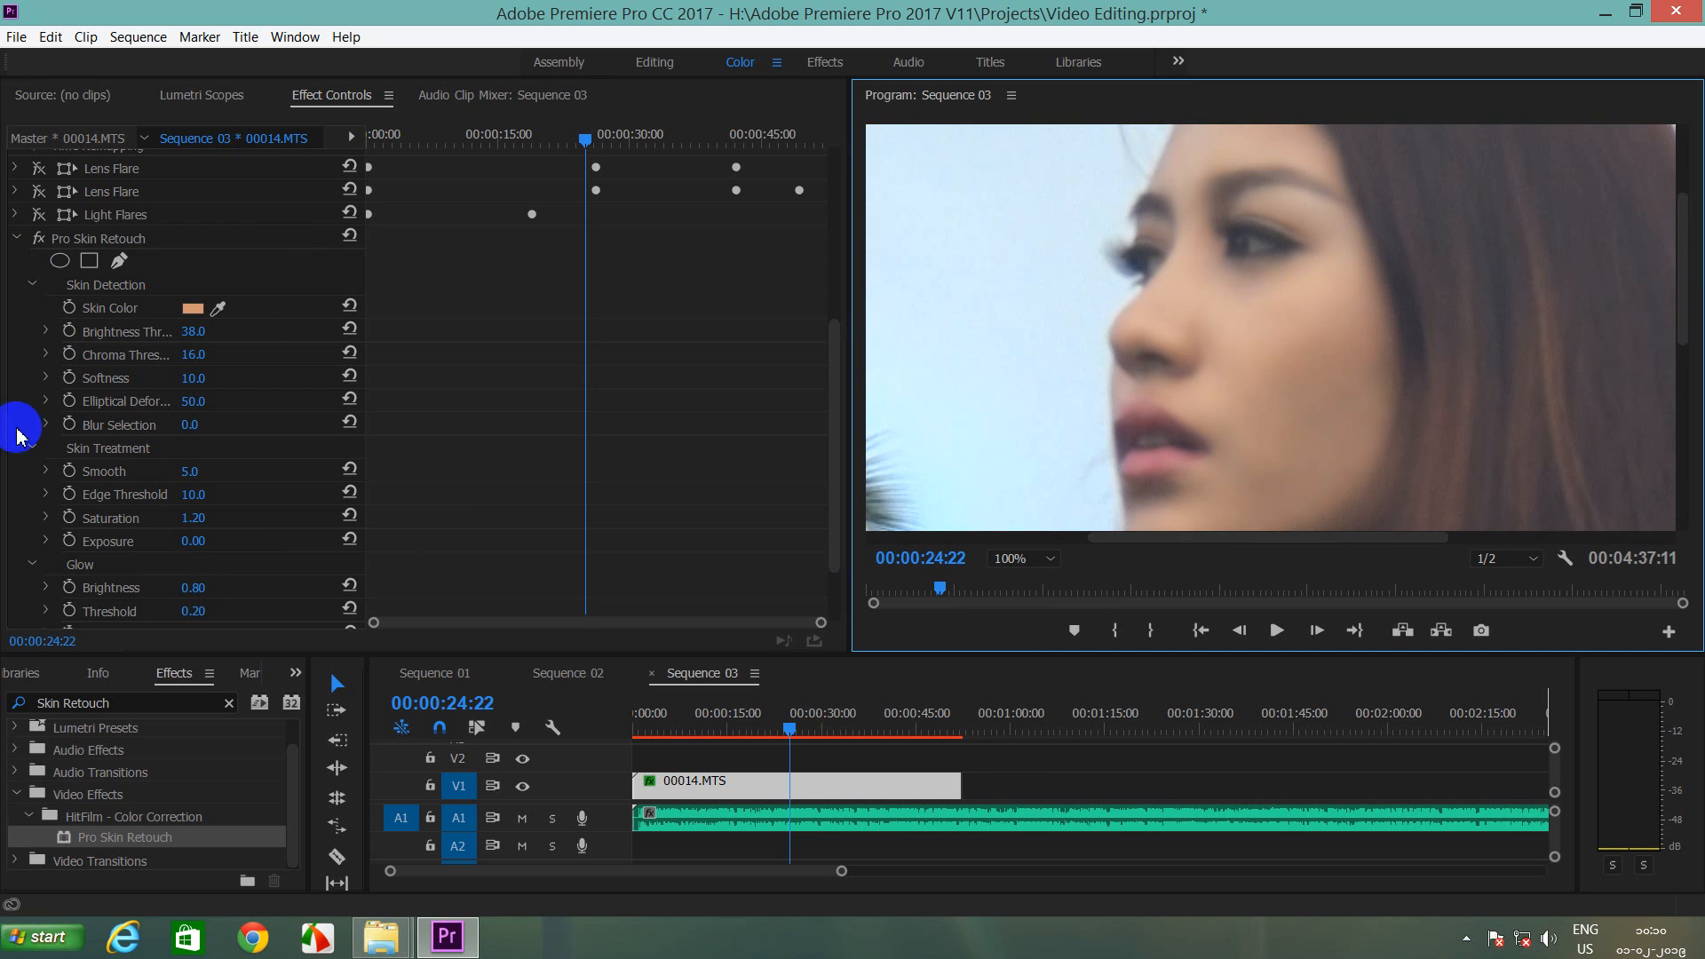
left_click(38, 238)
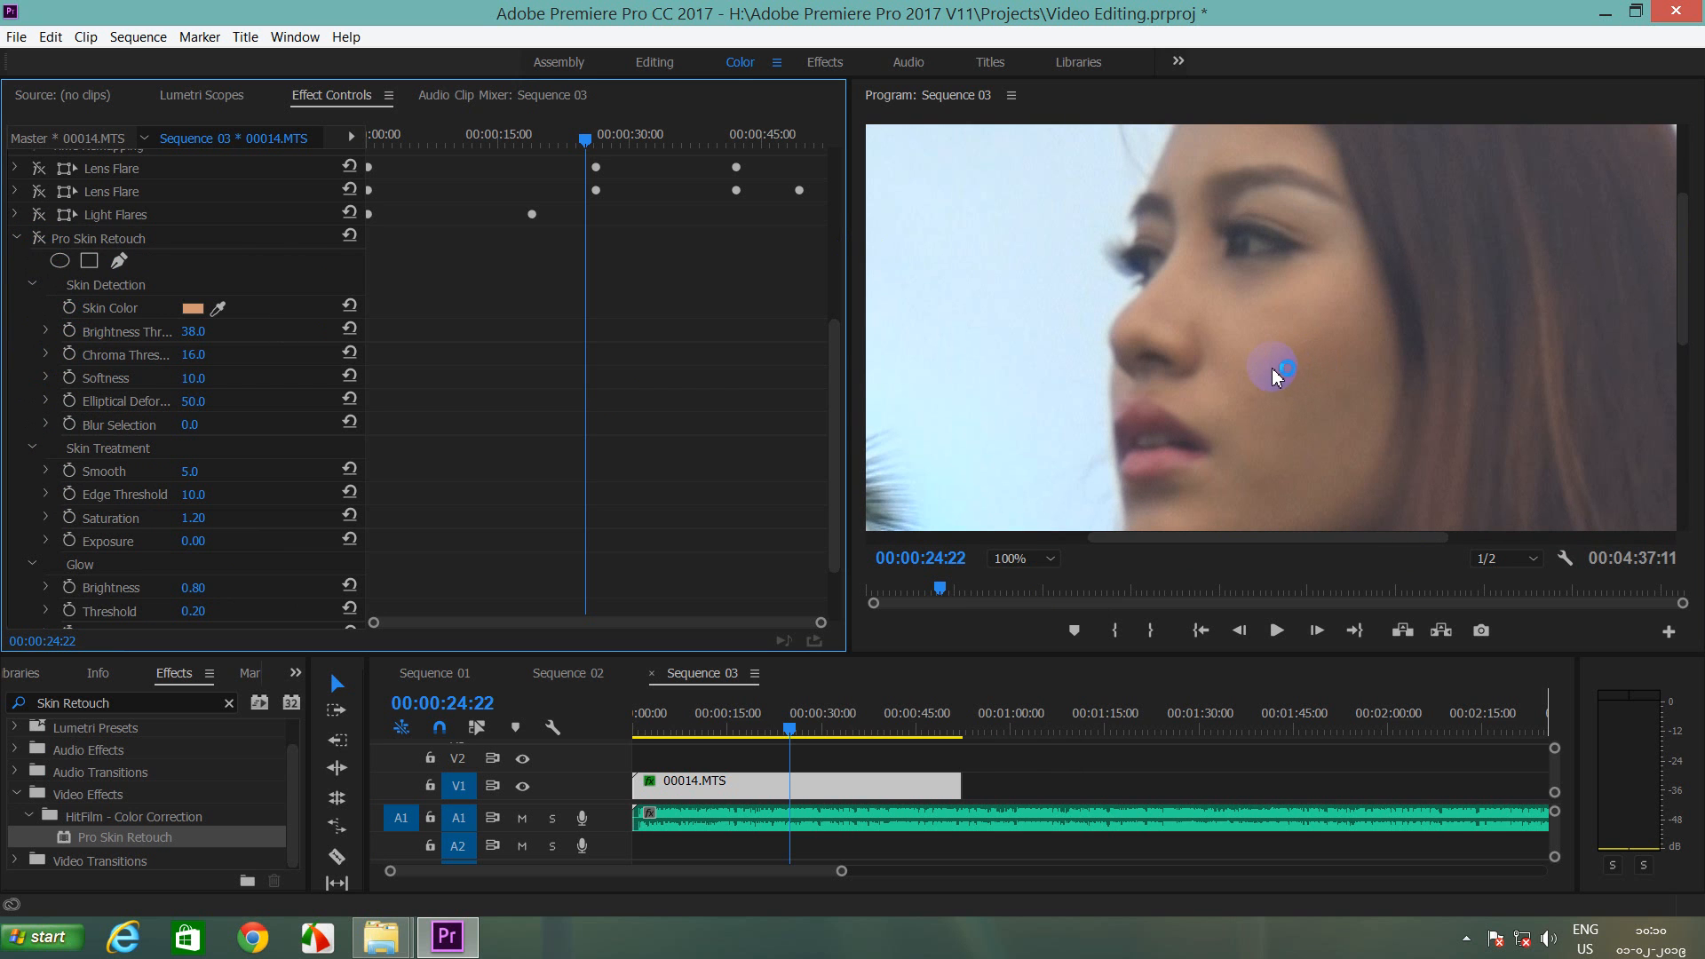
Step: Zoom the preview to 150%, frame the face, and turn Pro Skin Retouch back on
left_click(1030, 558)
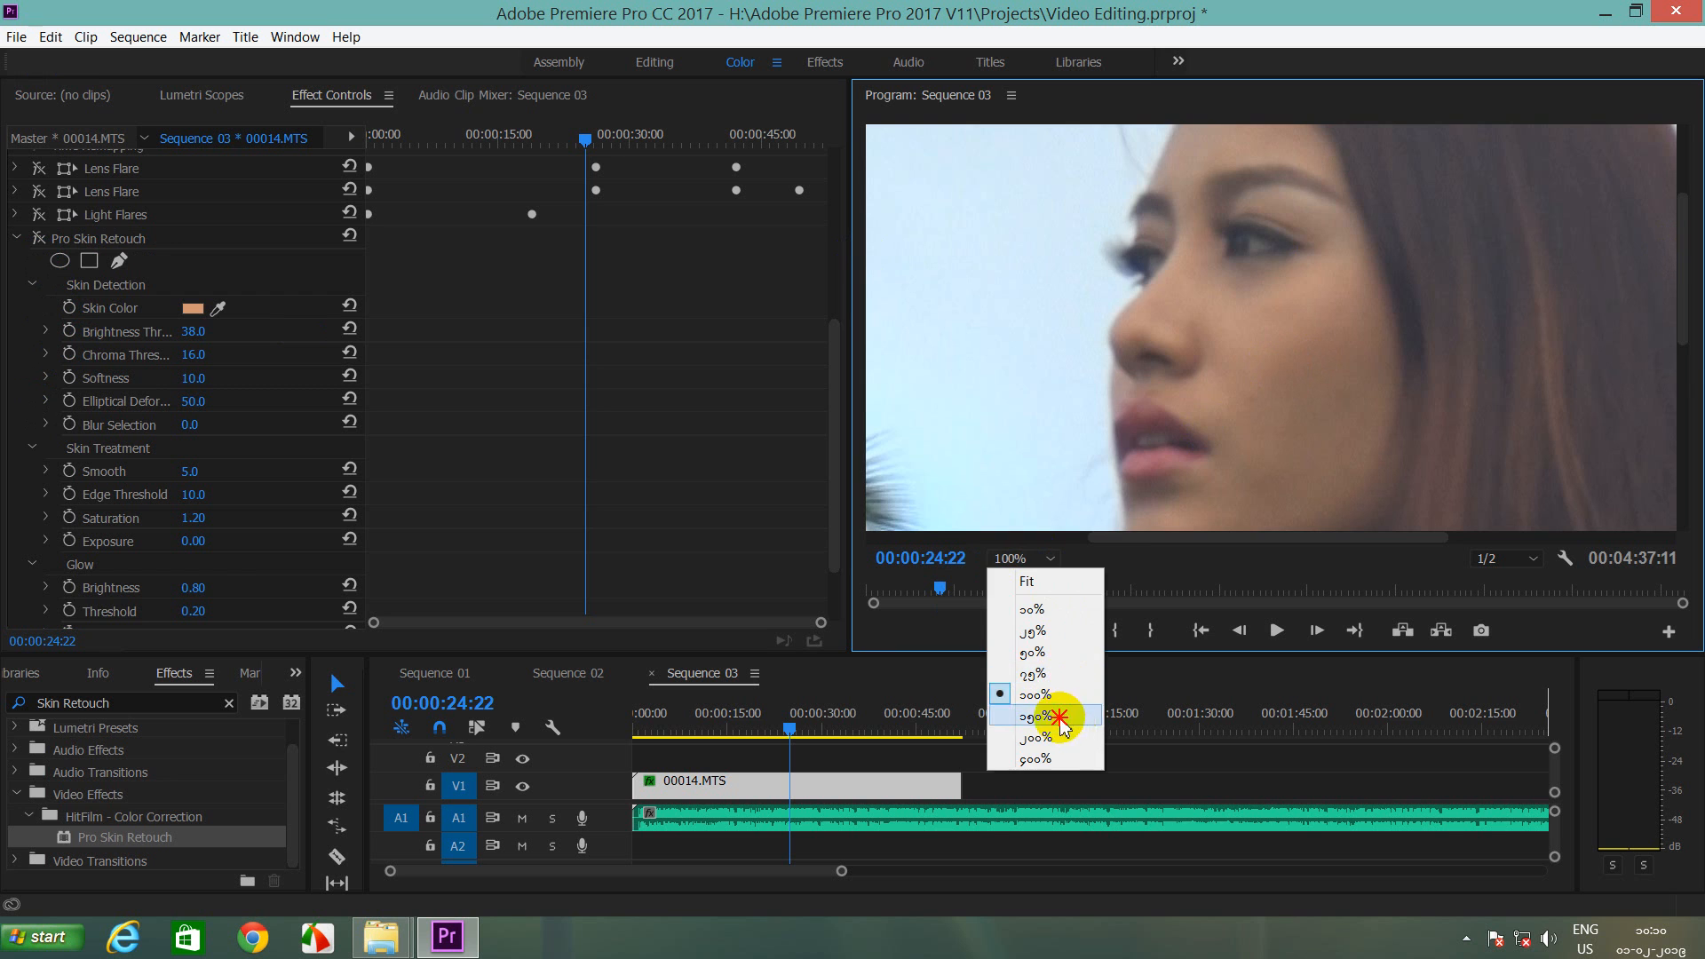
left_click(1059, 718)
left_click_drag(1683, 332, 1684, 272)
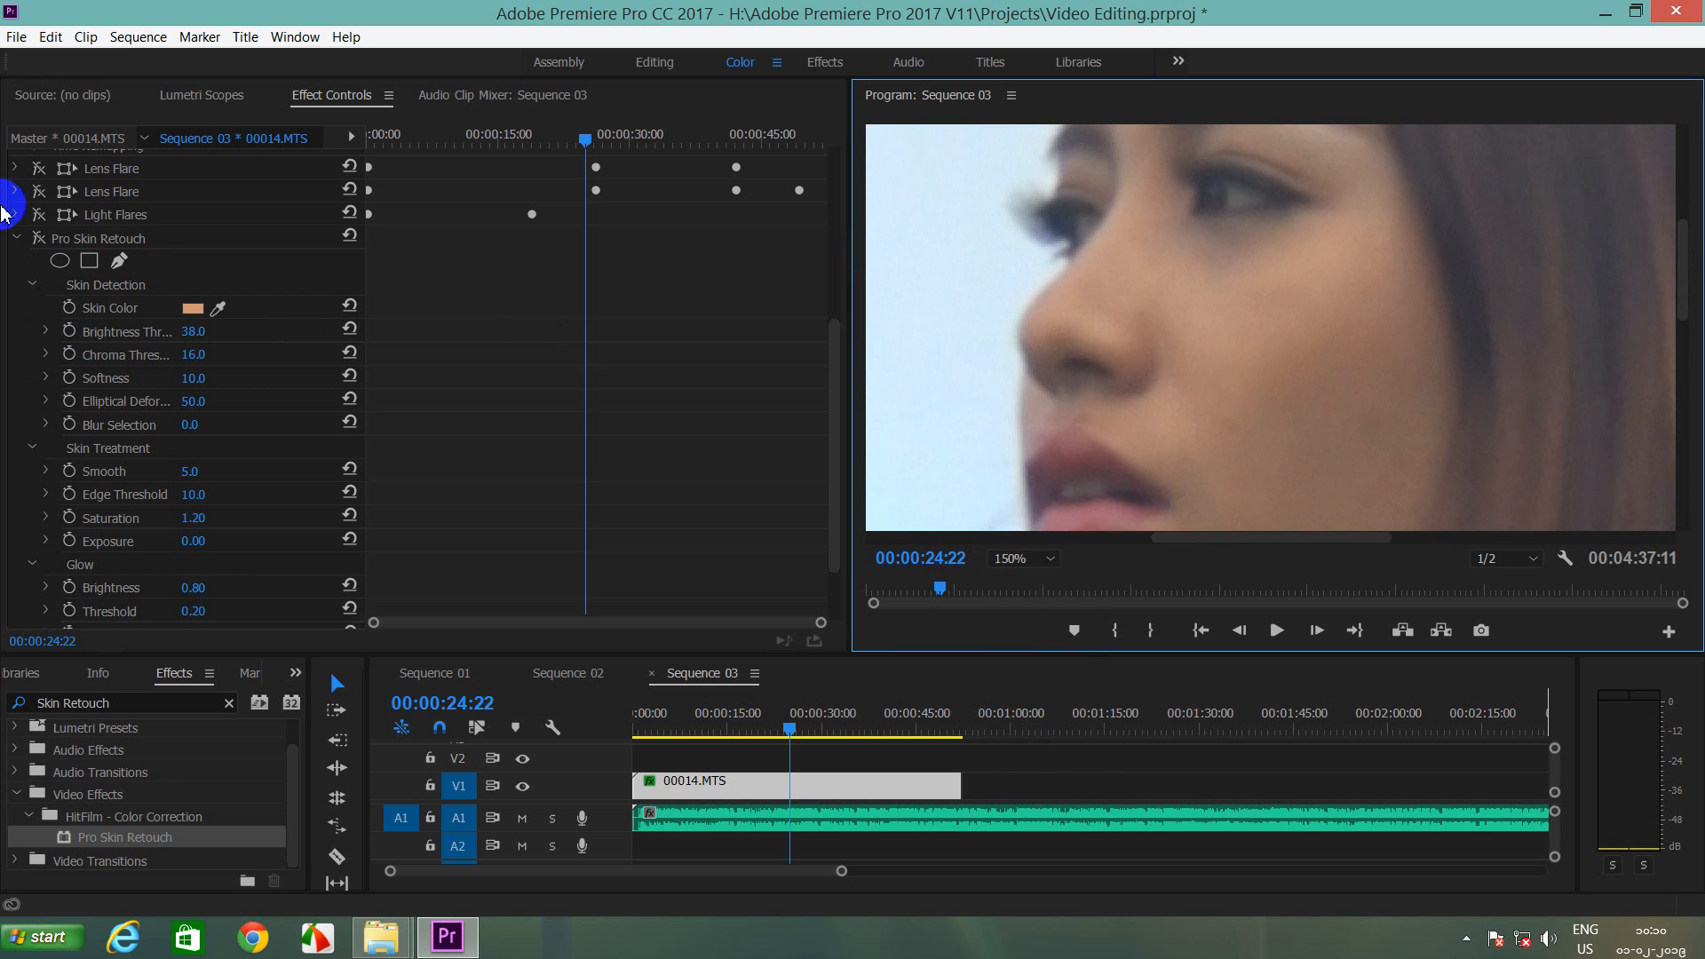
left_click(39, 238)
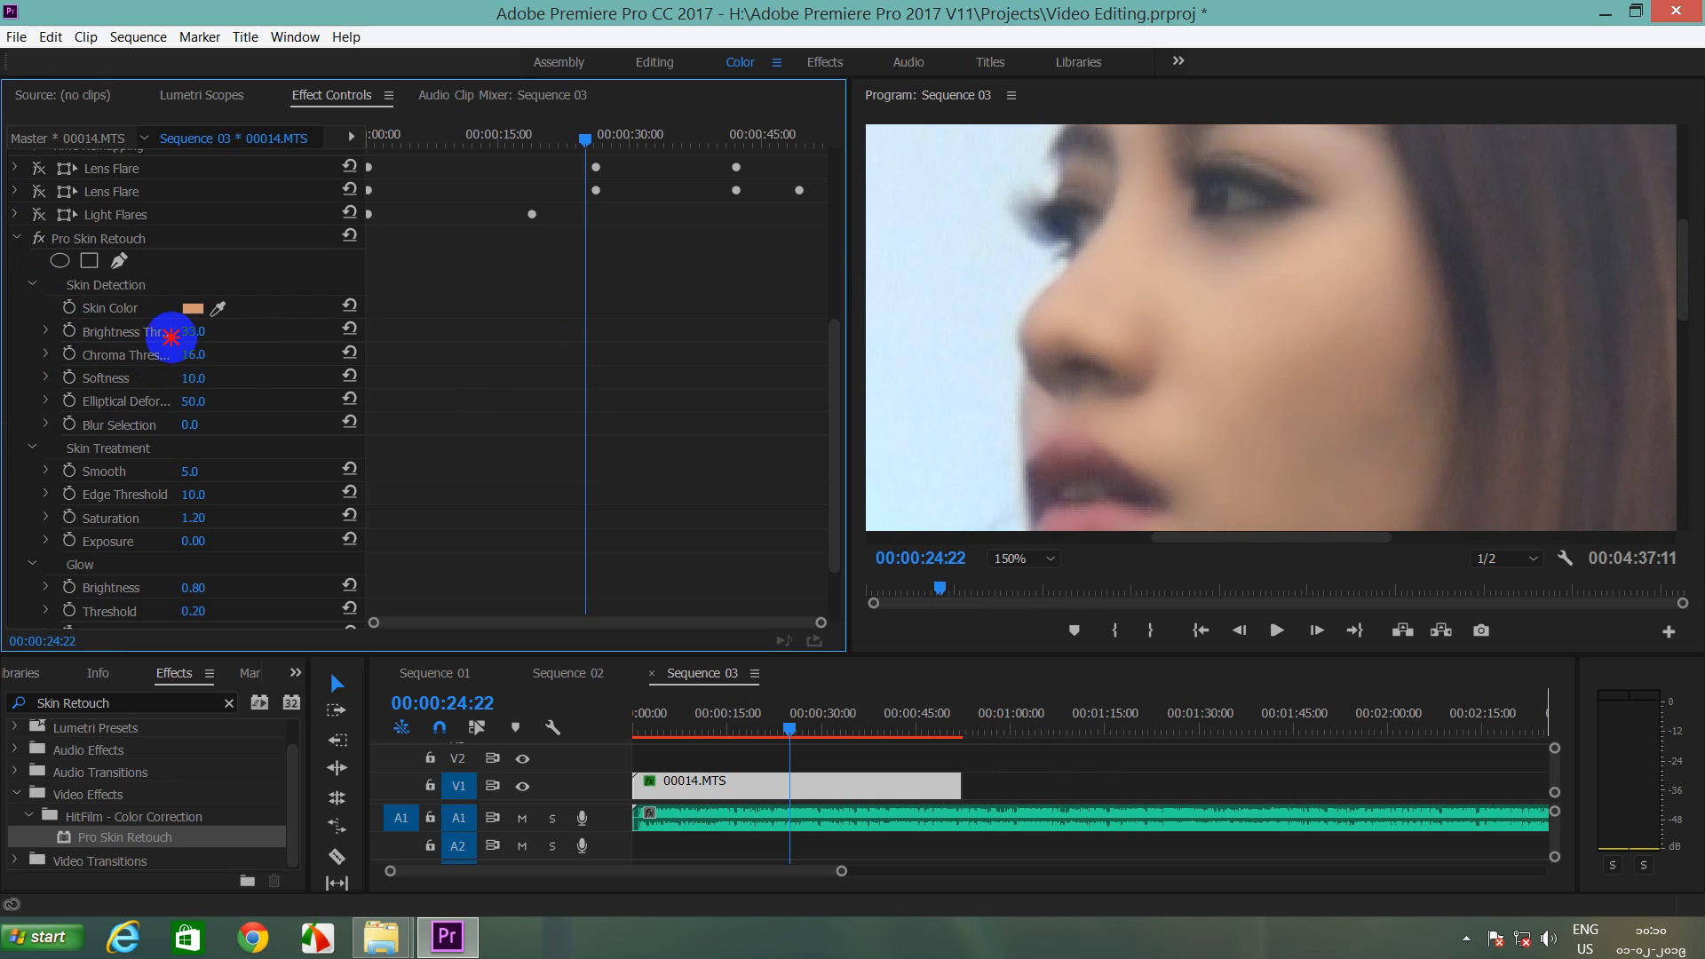
Step: Set Skin Detection Brightness Threshold to 39.1, Chroma Threshold to 15.1 and Softness to 13.0
left_click_drag(183, 335, 606, 361)
left_click_drag(606, 361, 555, 375)
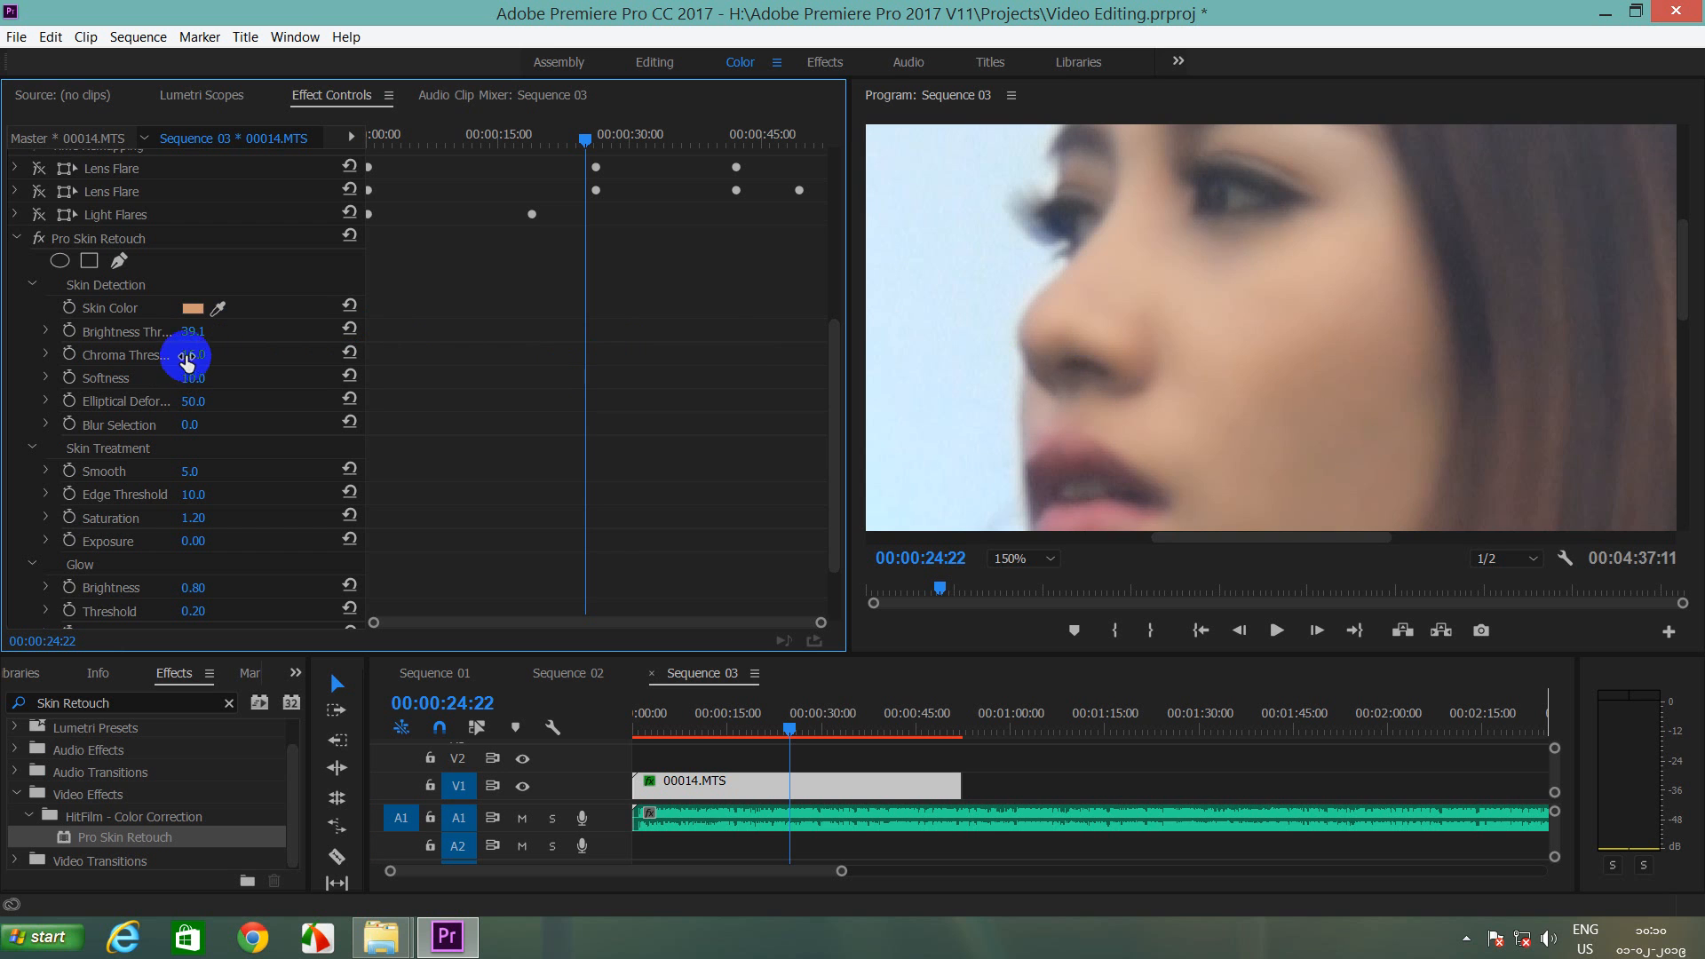
mouse_move(186, 360)
left_mouse_down()
mouse_move(167, 348)
mouse_move(191, 344)
mouse_move(156, 343)
mouse_move(176, 343)
left_mouse_up()
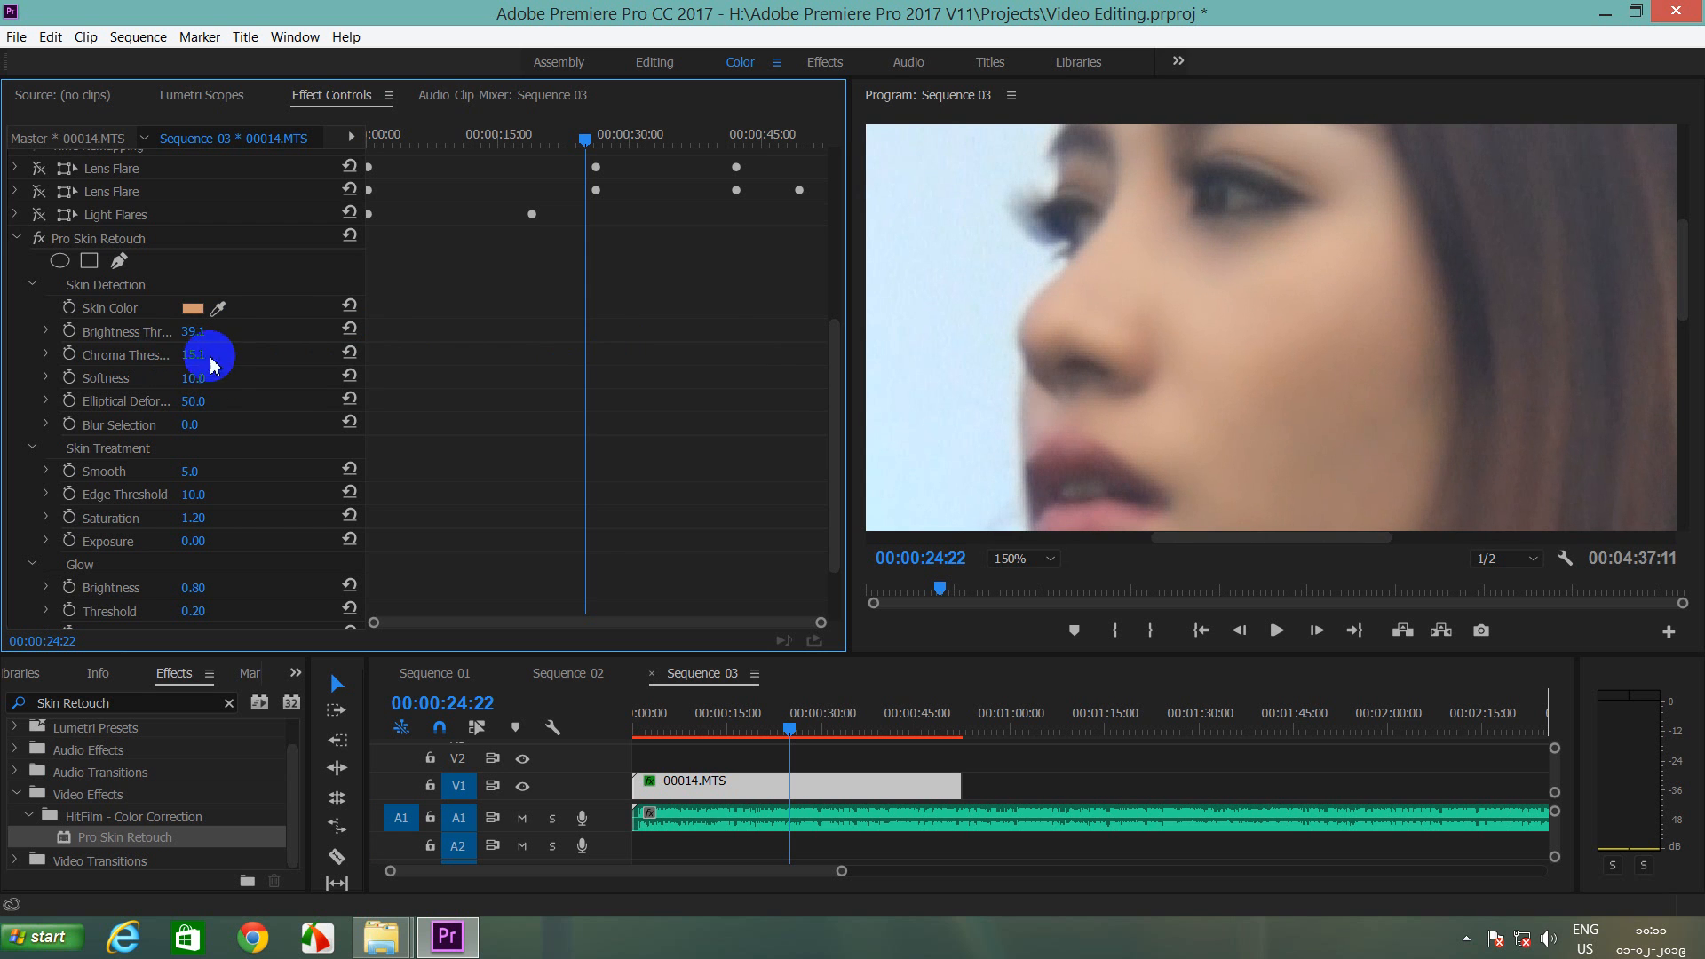
left_click_drag(200, 379, 159, 380)
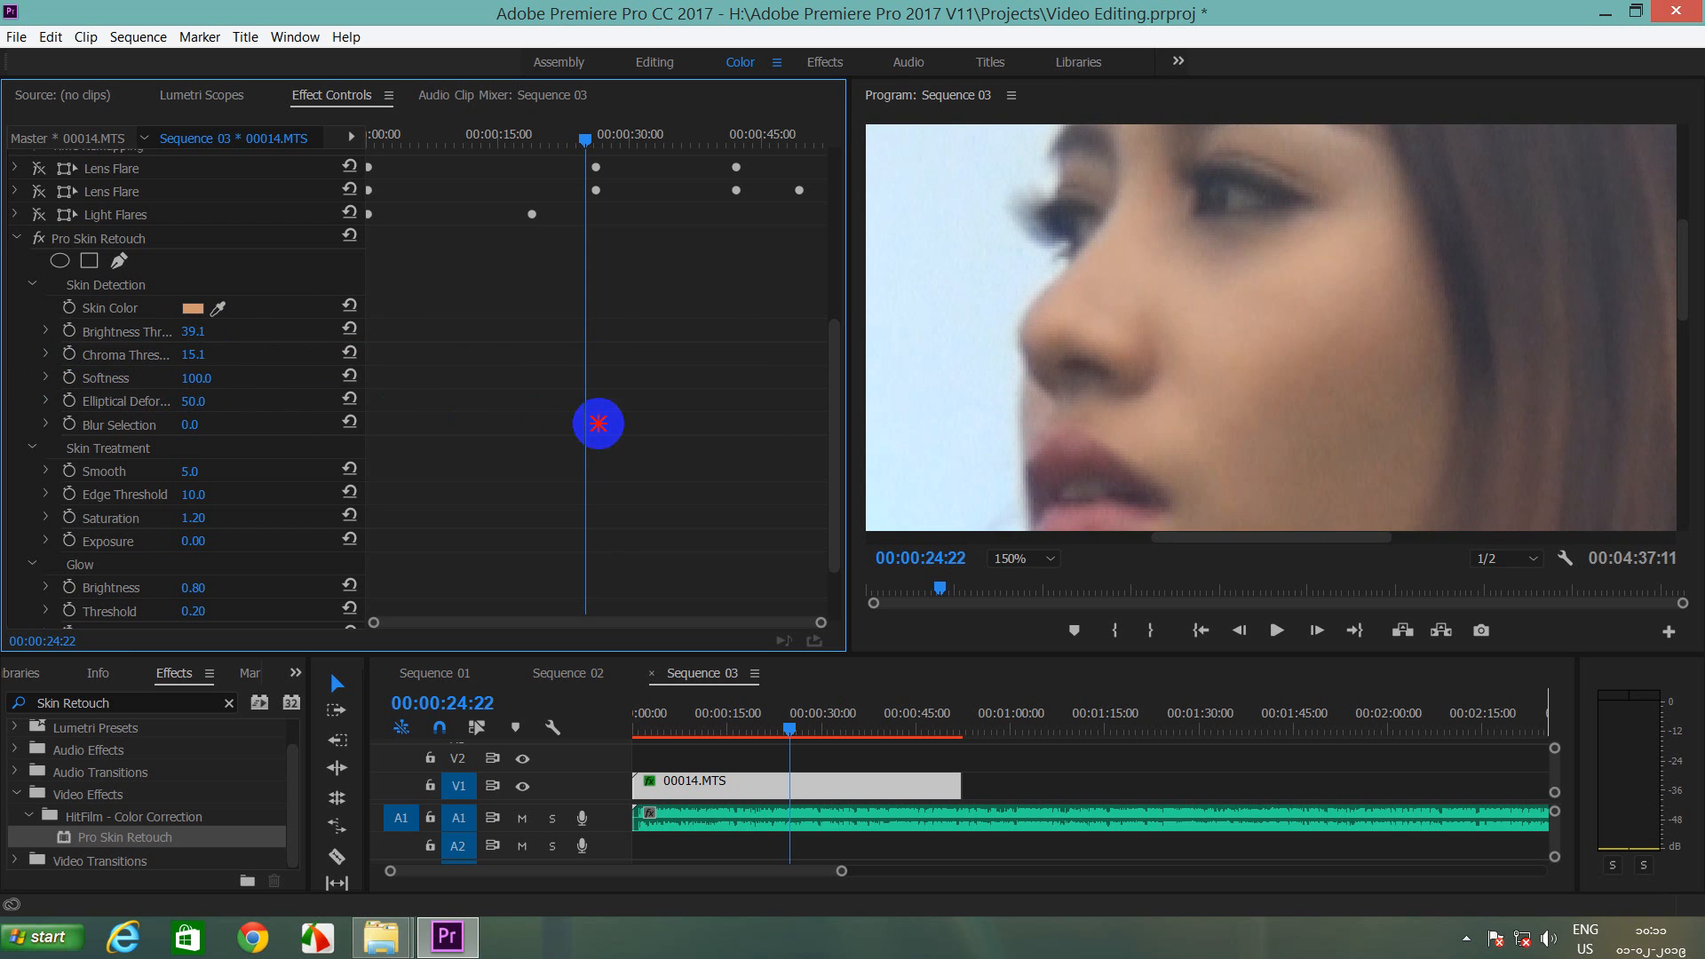
left_click_drag(190, 378, 211, 376)
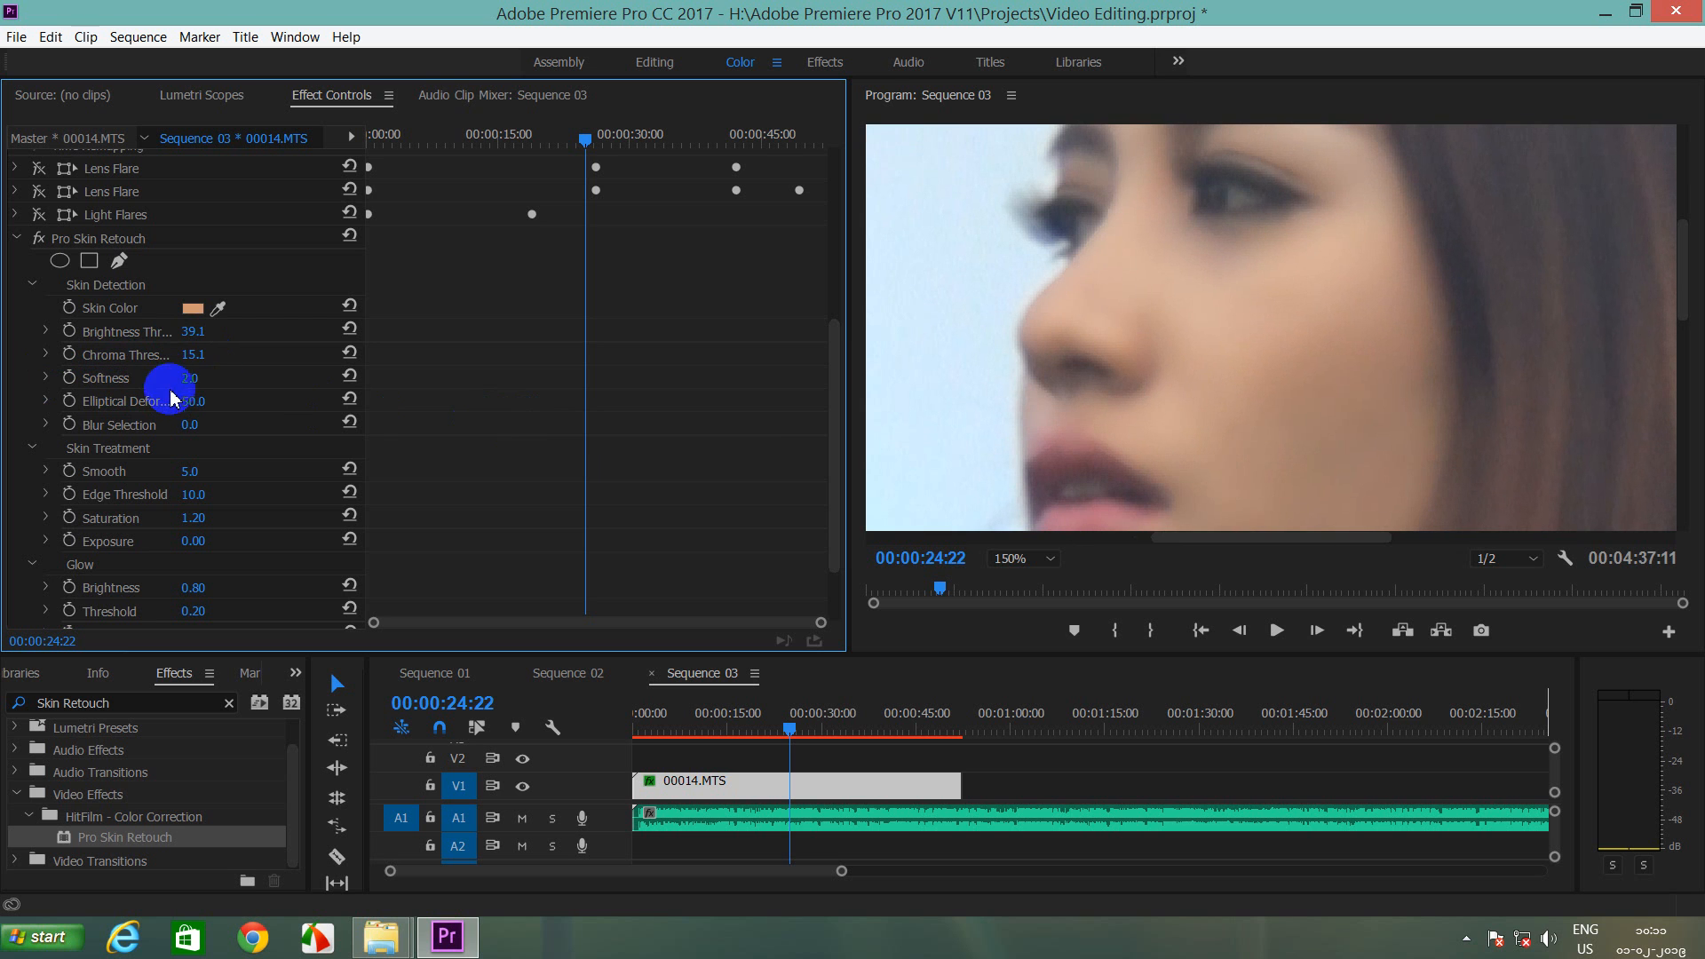
mouse_move(194, 383)
left_mouse_down()
mouse_move(114, 380)
mouse_move(198, 380)
mouse_move(183, 382)
left_mouse_up()
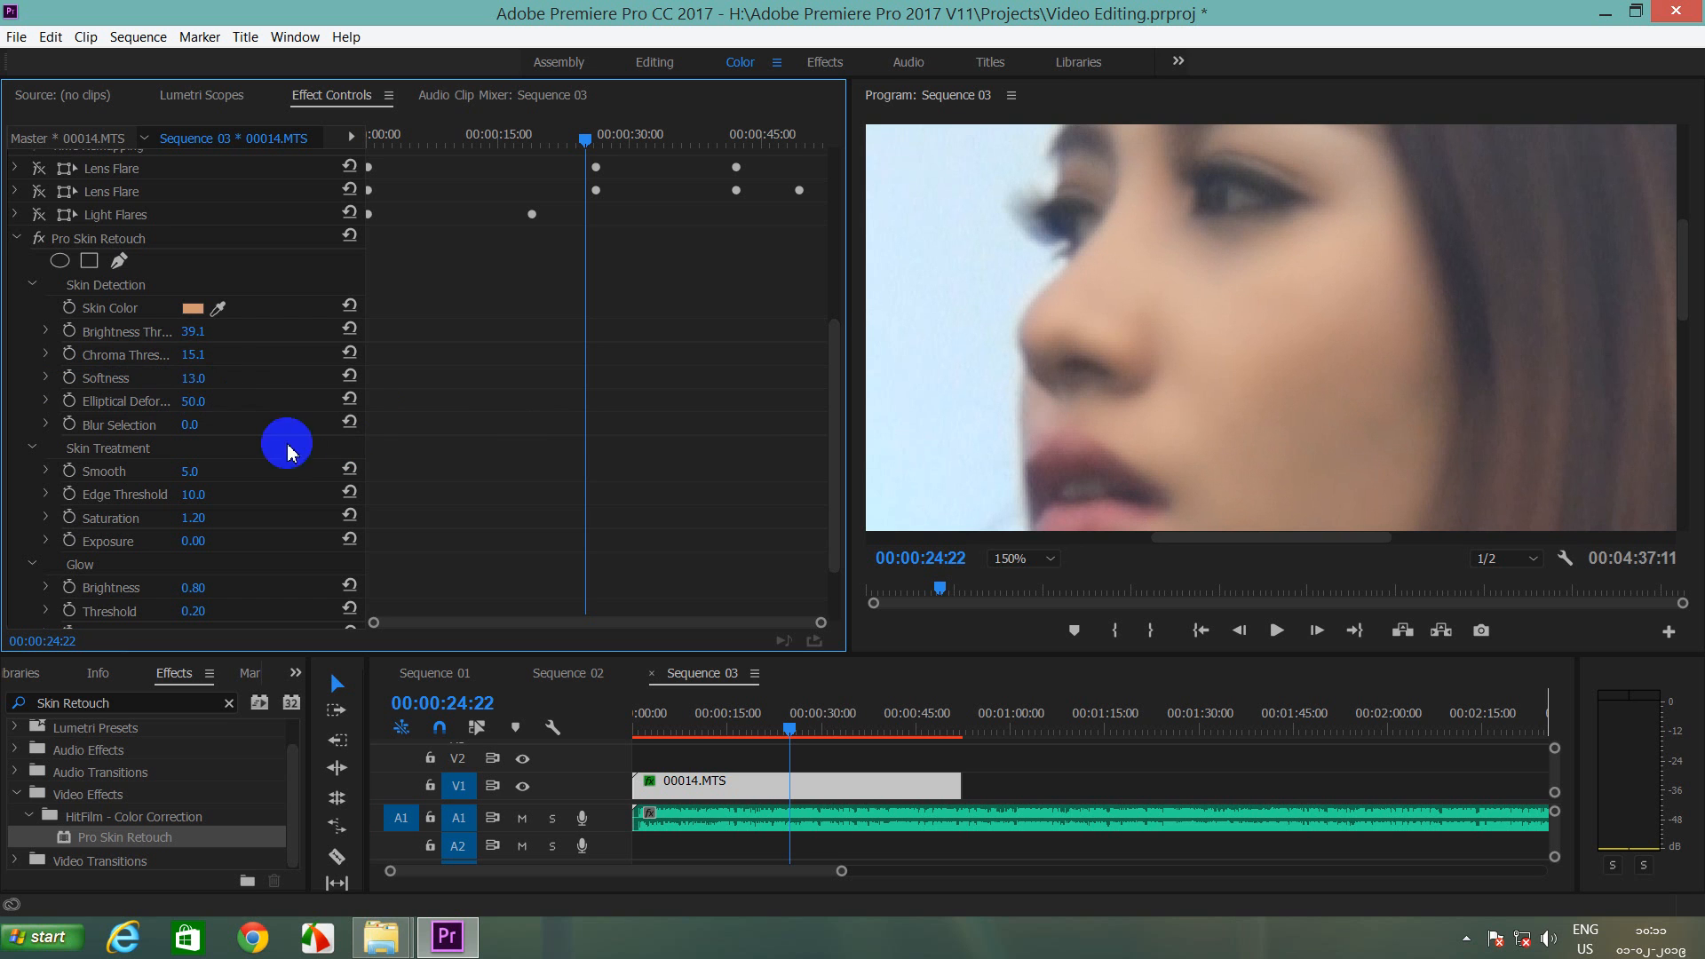
Step: Toggle Pro Skin Retouch repeatedly to compare before and after, leaving it active
left_click(39, 241)
left_click(40, 241)
left_click(39, 240)
left_click(39, 241)
left_click(40, 241)
left_click(40, 241)
left_click(40, 240)
left_click(40, 240)
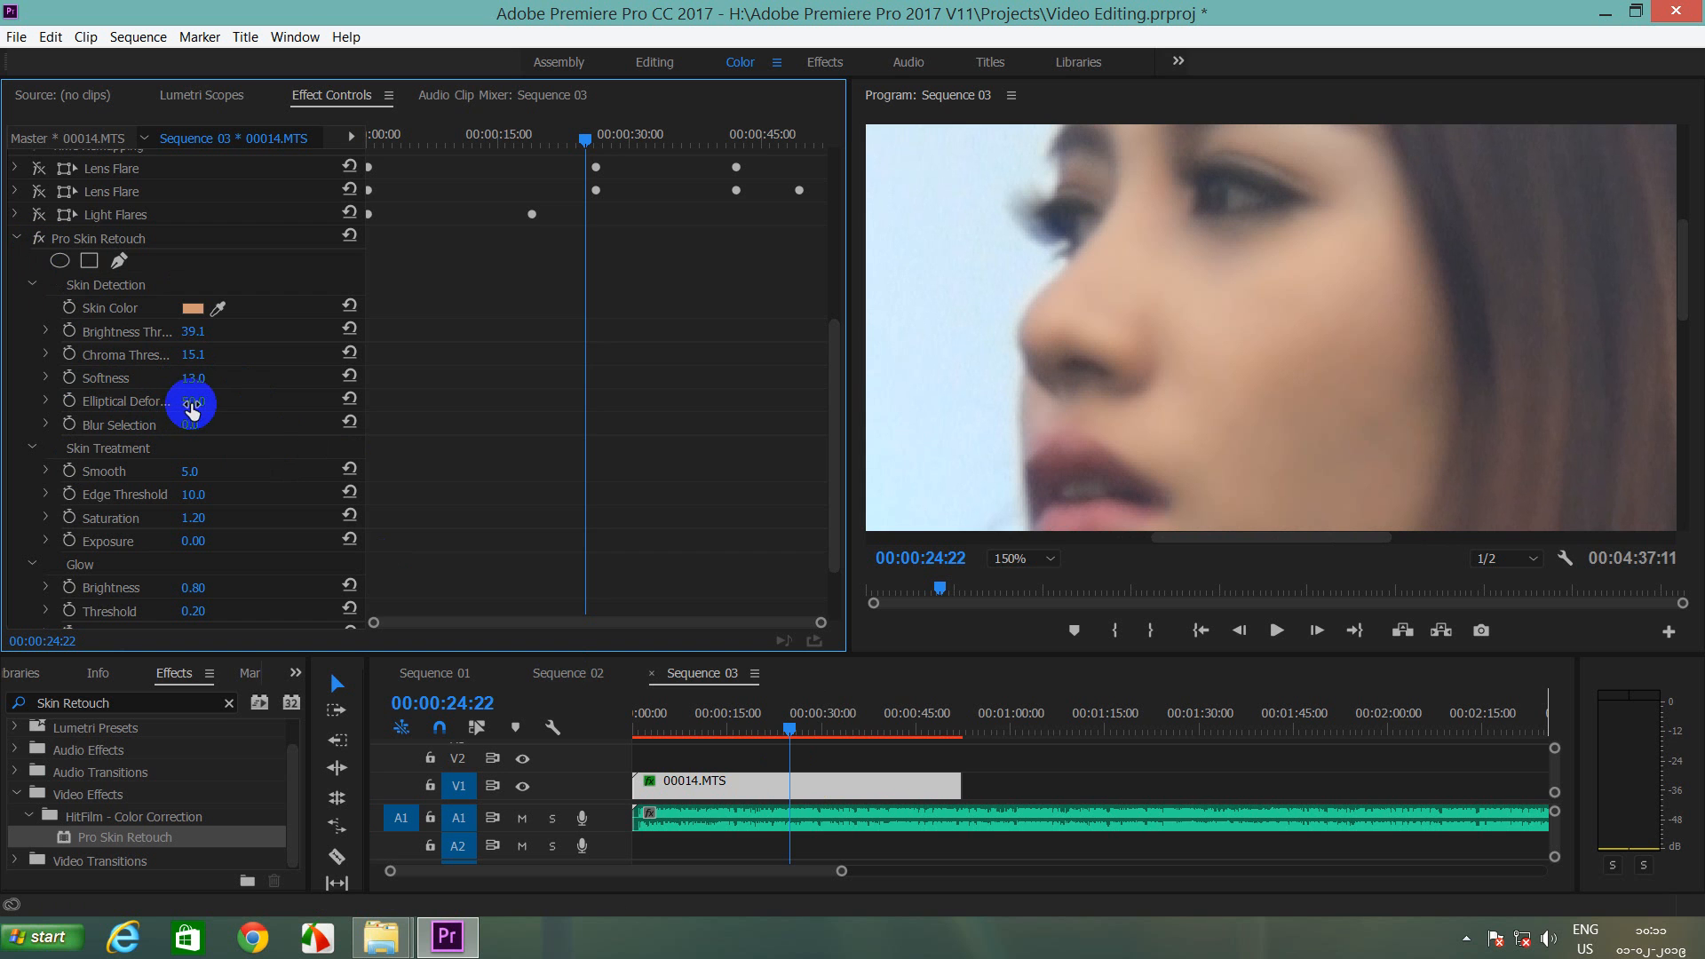
Step: Set Elliptical Deformation 37.0, Blur Selection 71.0, Smooth 35.0 and Edge Threshold 30.0
mouse_move(196, 402)
left_mouse_down()
mouse_move(157, 402)
mouse_move(186, 403)
left_mouse_up()
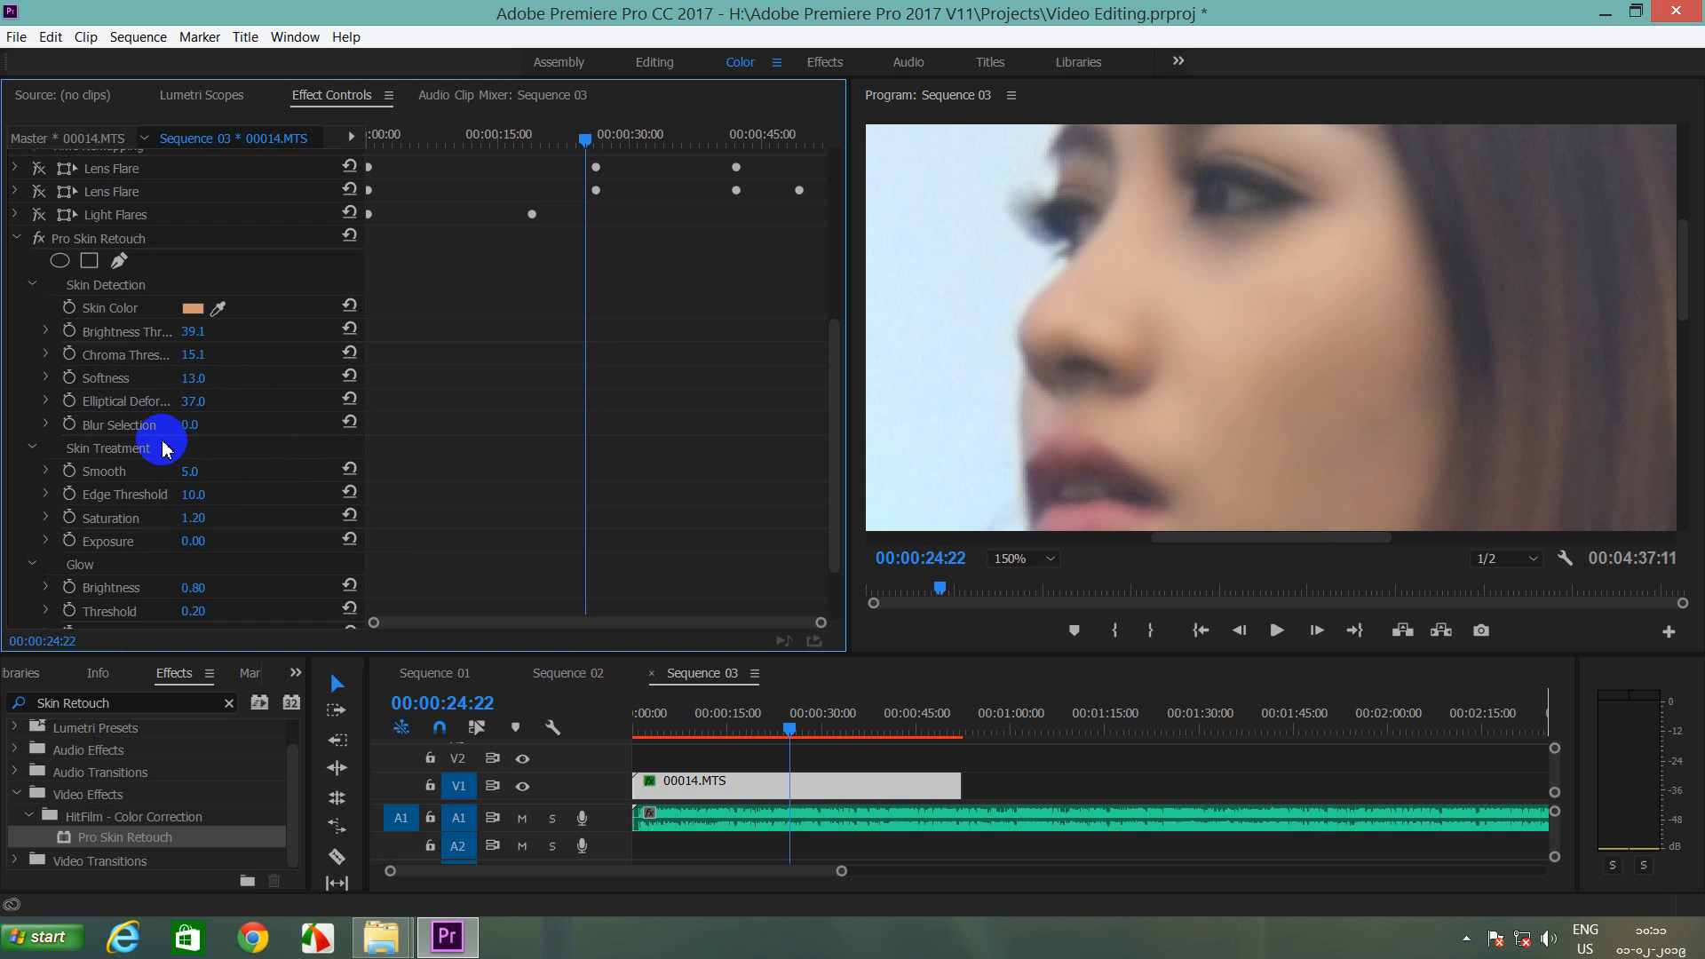
mouse_move(186, 425)
left_mouse_down()
mouse_move(226, 424)
mouse_move(92, 430)
mouse_move(252, 445)
mouse_move(28, 456)
mouse_move(71, 459)
mouse_move(50, 457)
mouse_move(47, 424)
mouse_move(308, 459)
mouse_move(76, 438)
mouse_move(293, 465)
mouse_move(266, 474)
mouse_move(434, 487)
mouse_move(258, 488)
mouse_move(427, 499)
mouse_move(217, 476)
mouse_move(134, 426)
mouse_move(572, 491)
mouse_move(293, 495)
mouse_move(403, 498)
mouse_move(383, 506)
mouse_move(217, 418)
left_mouse_up()
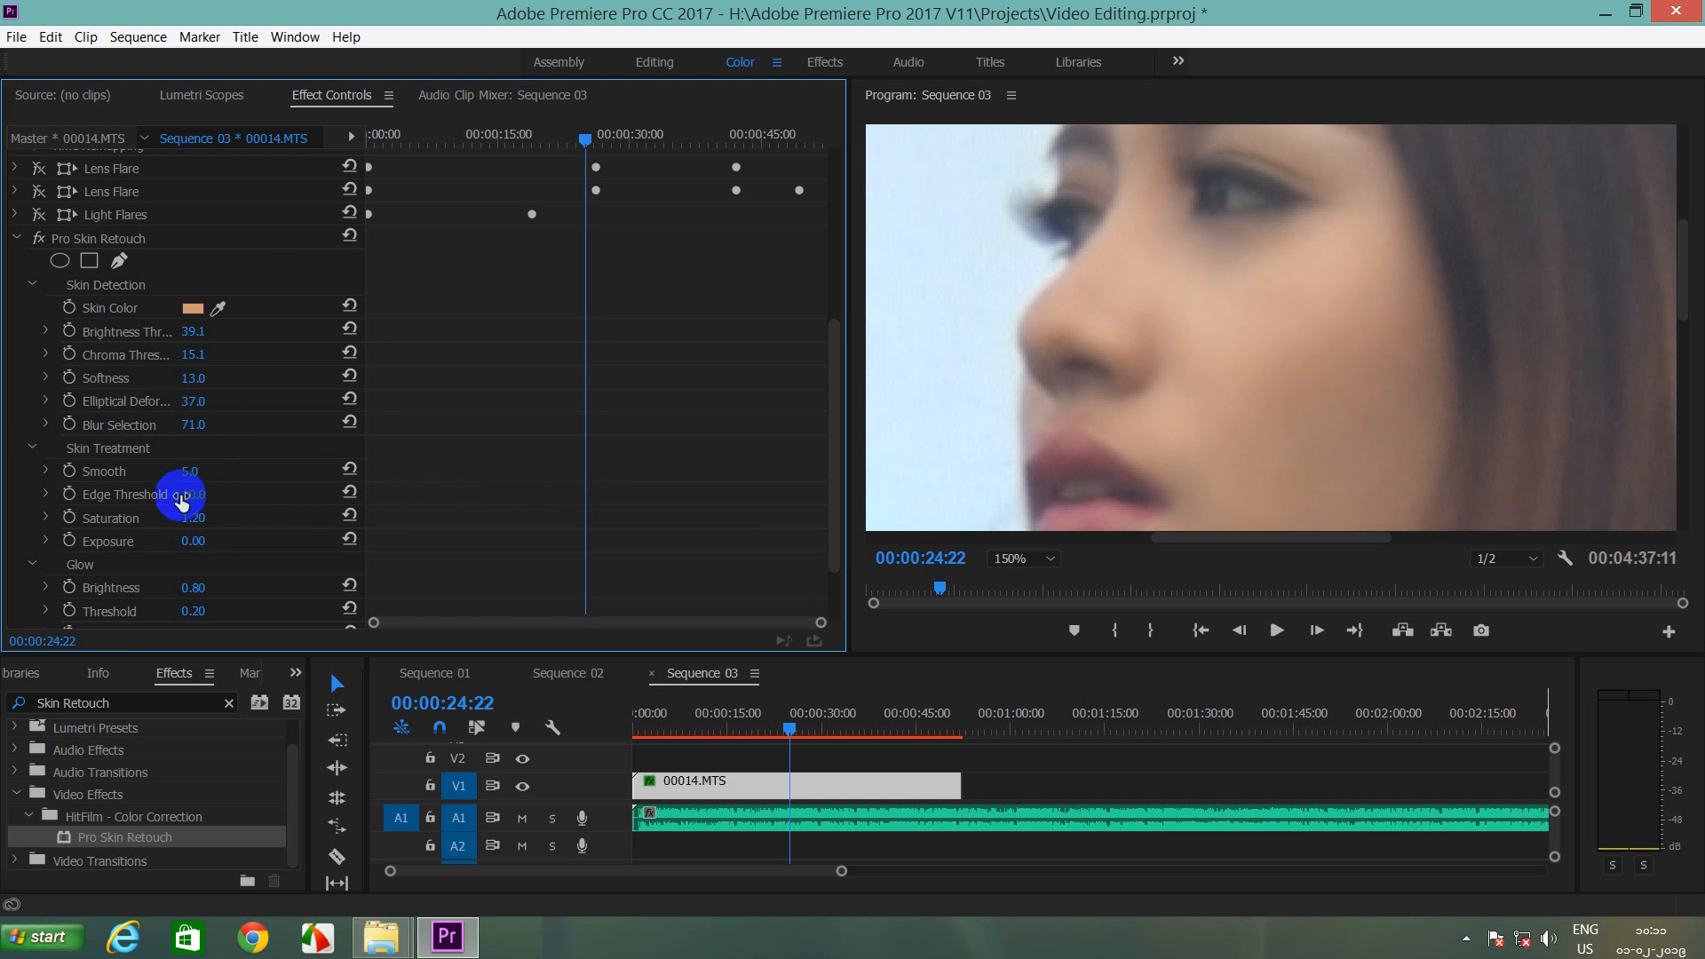
left_click_drag(191, 477, 75, 475)
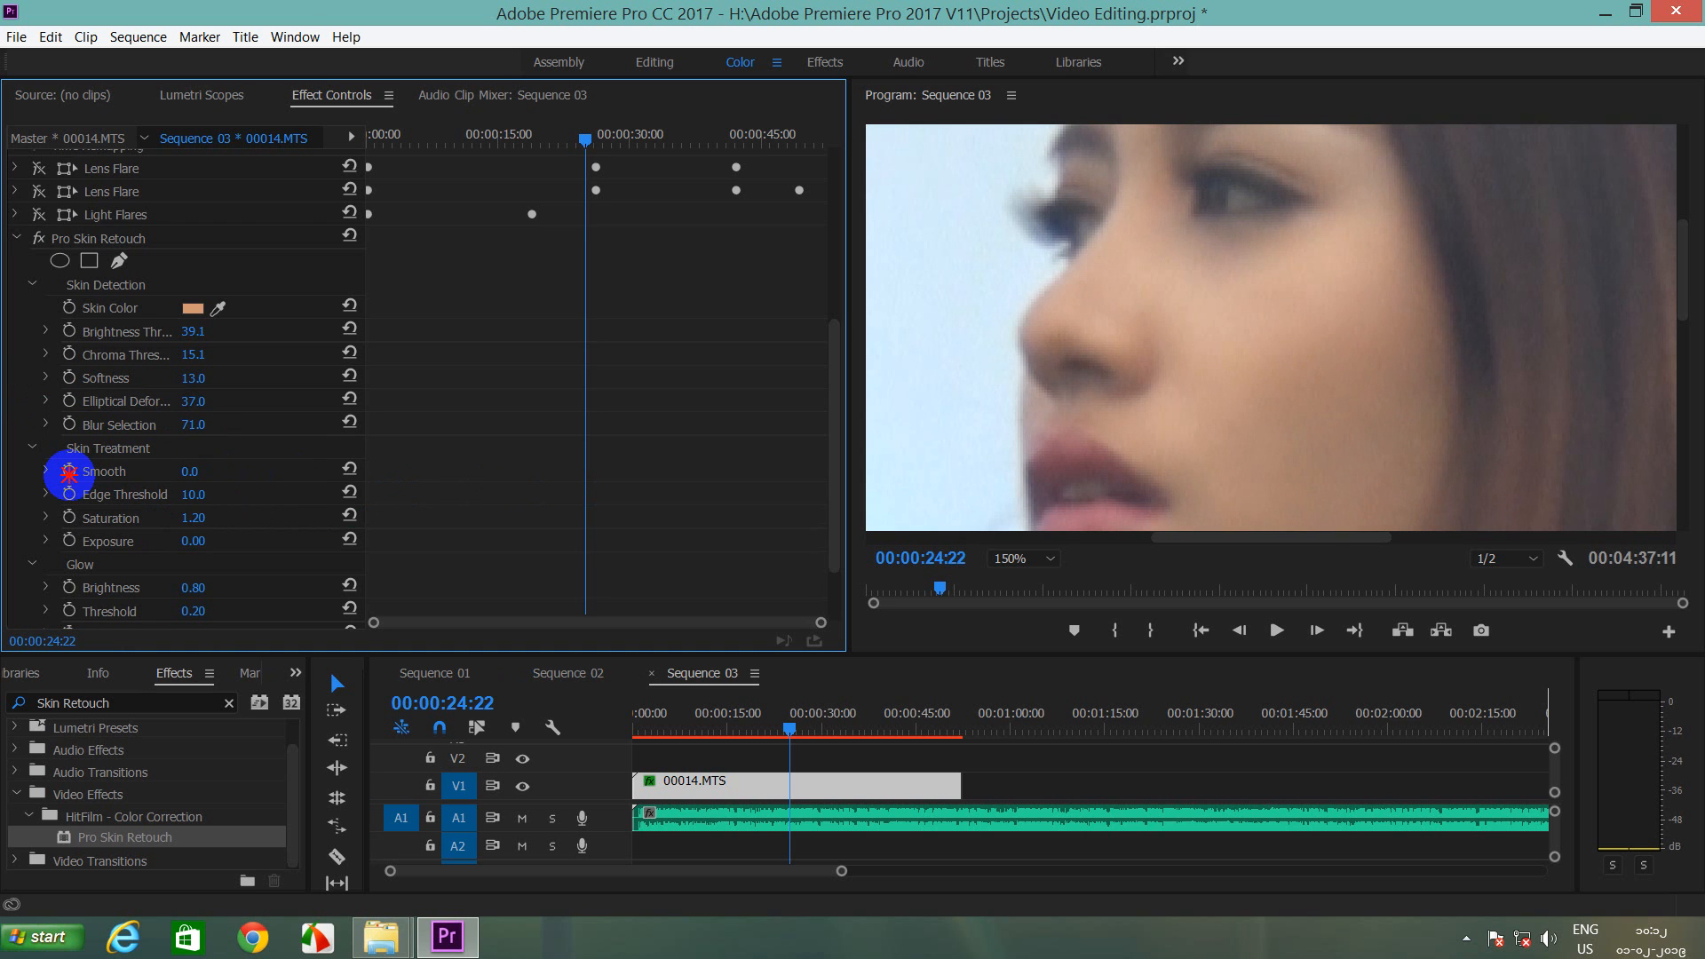
left_click_drag(70, 472, 107, 473)
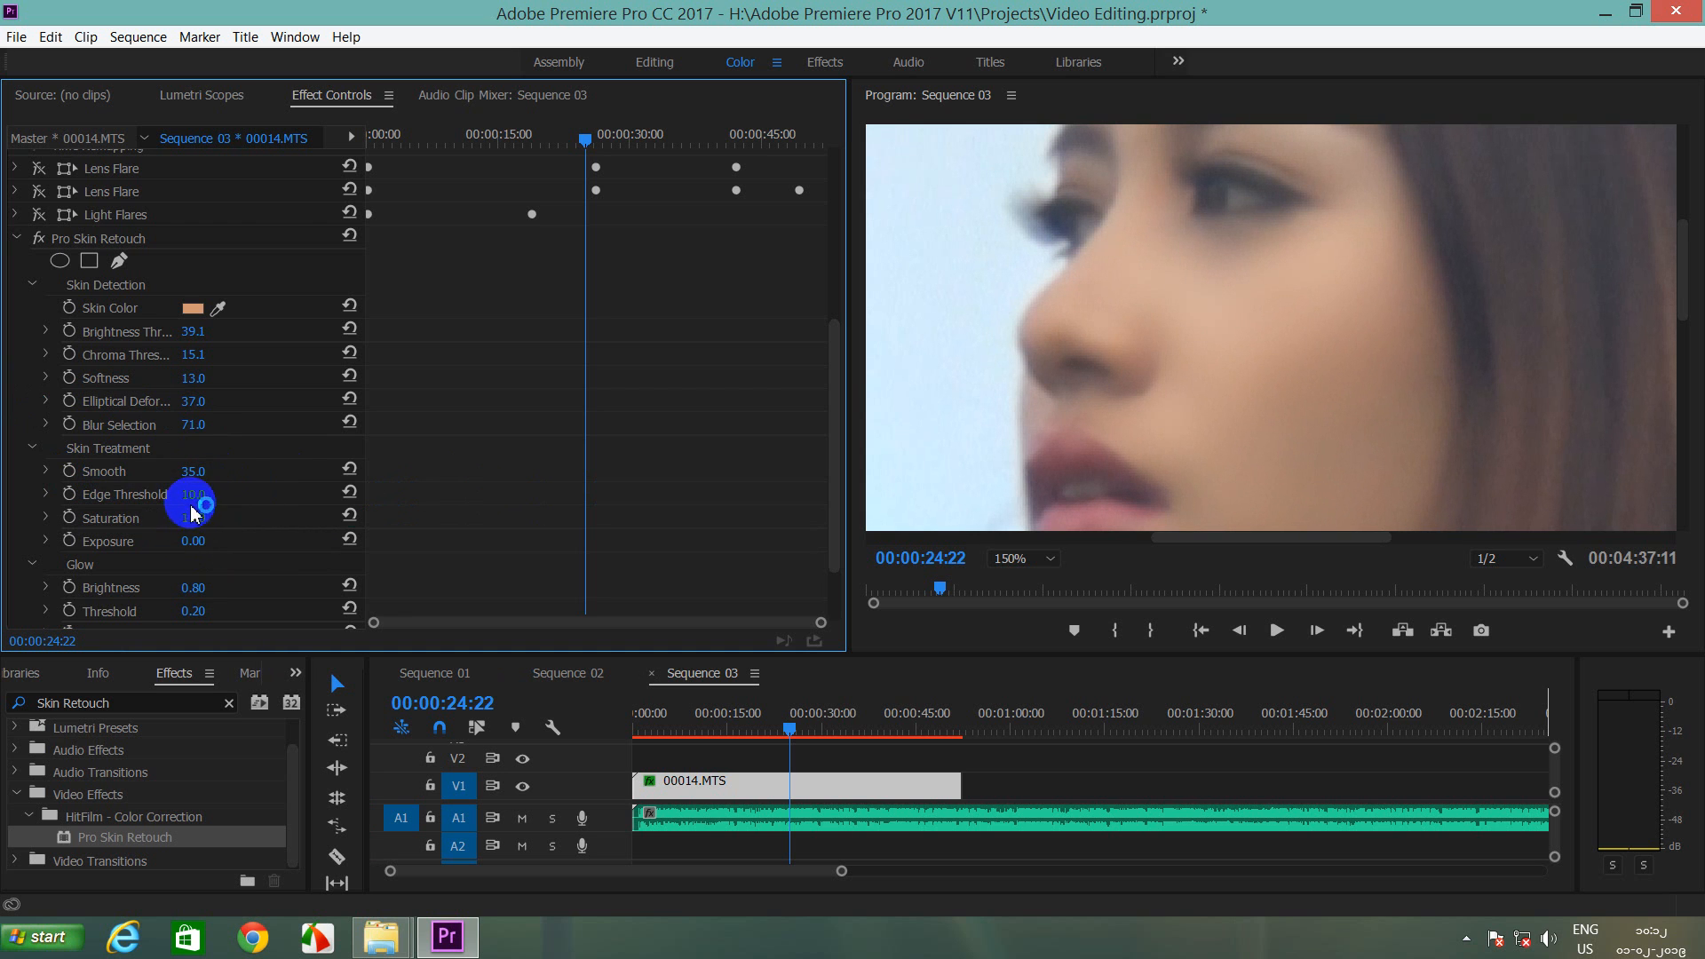
mouse_move(191, 495)
left_mouse_down()
mouse_move(140, 491)
mouse_move(173, 495)
left_mouse_up()
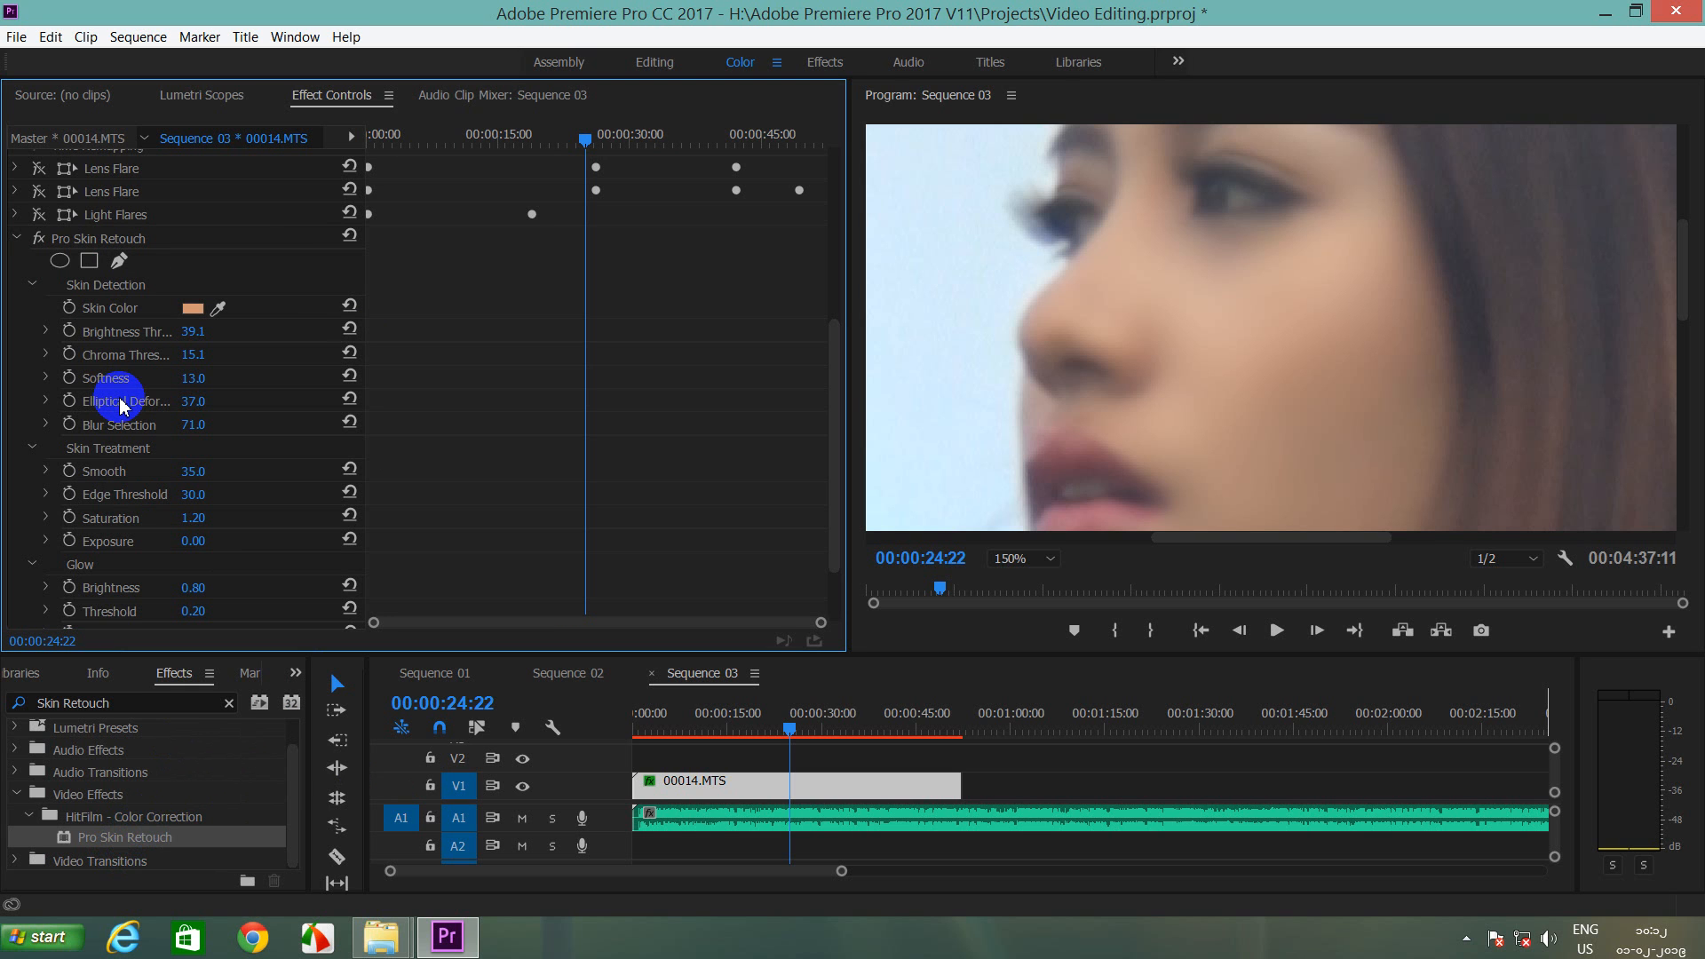
Step: Minimize the Premiere Pro window to reveal the Windows desktop
left_click(1605, 14)
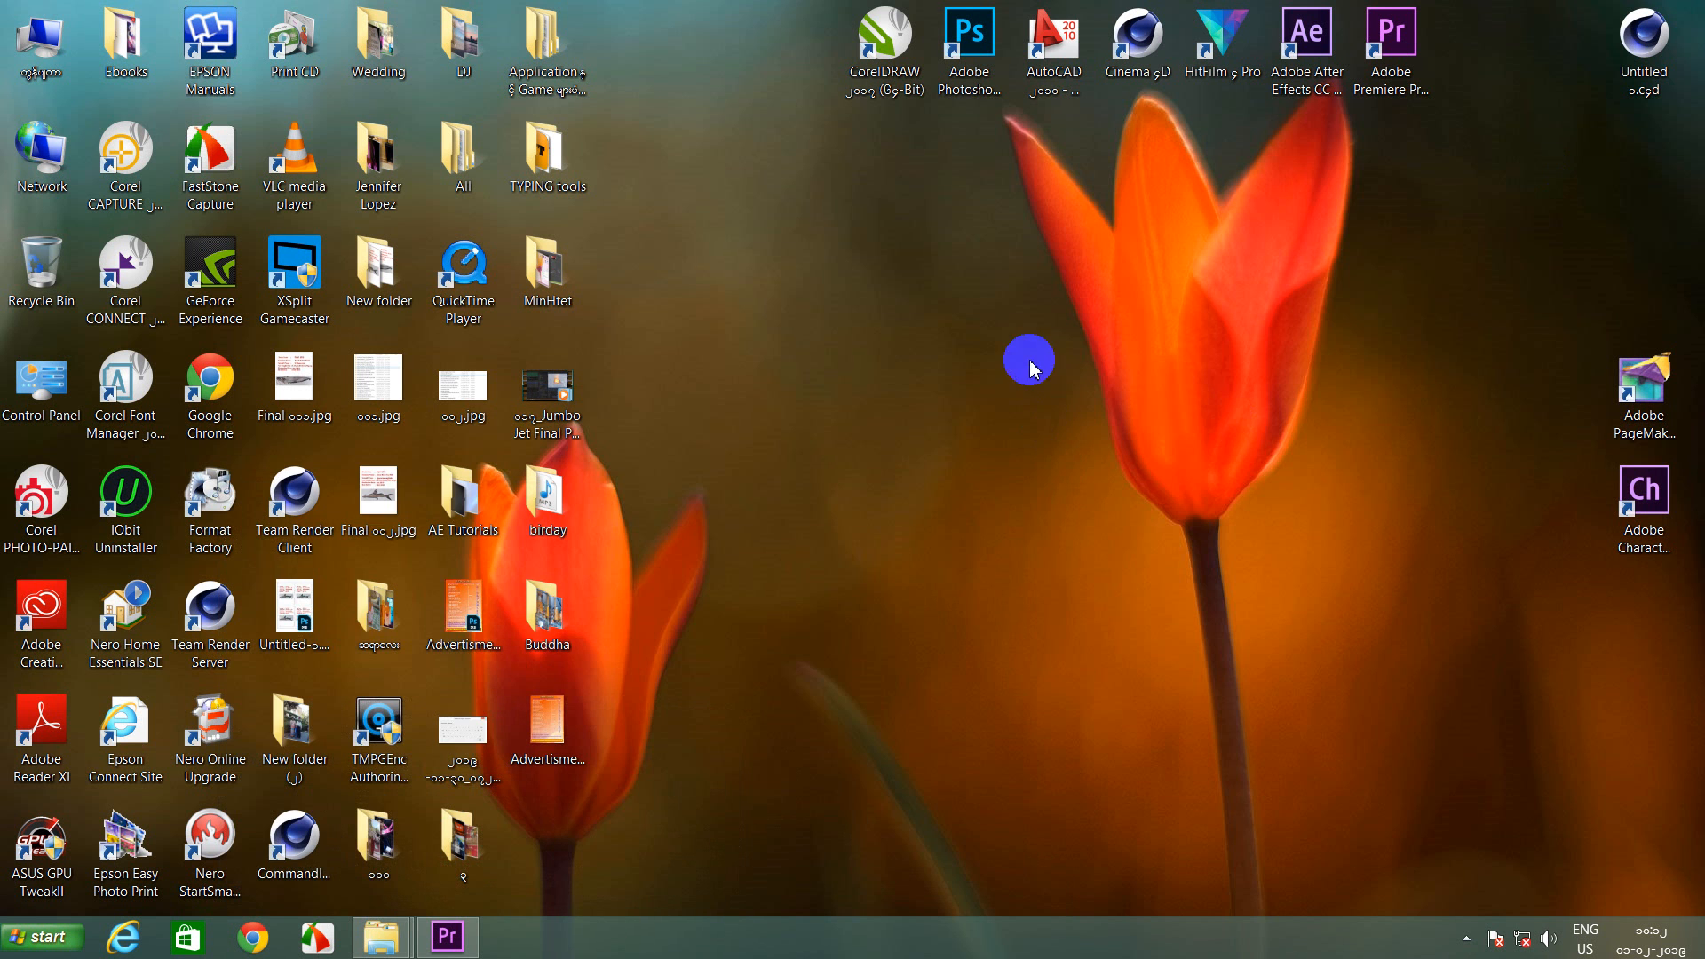